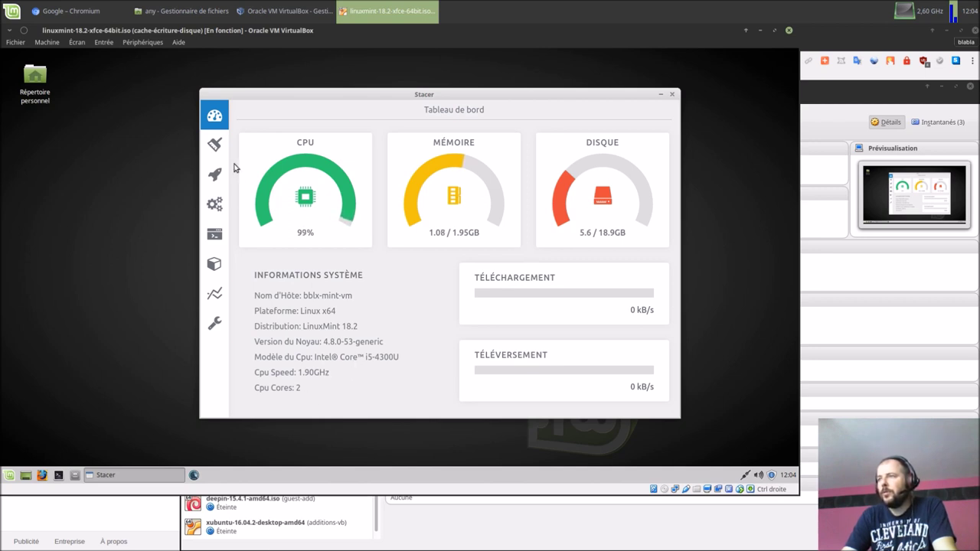
# - Open Stacer's system cleaner and close the host's Chromium, VirtualBox manager and file manager windows
pyautogui.click(215, 145)
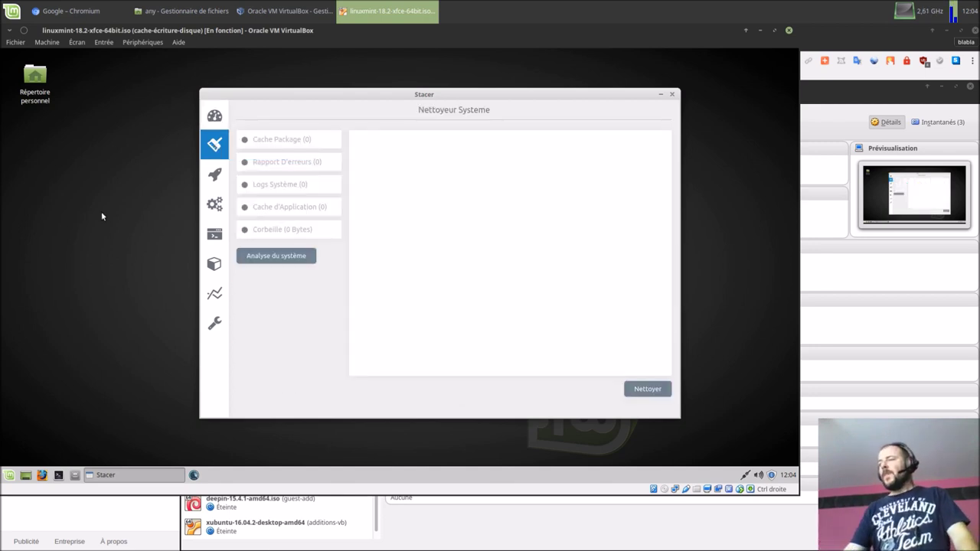
pyautogui.click(73, 11)
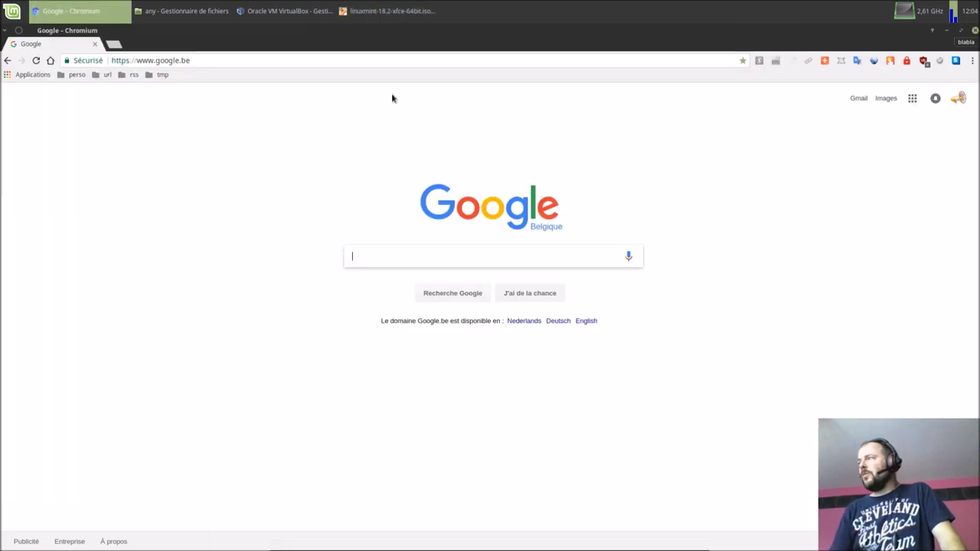
pyautogui.click(975, 30)
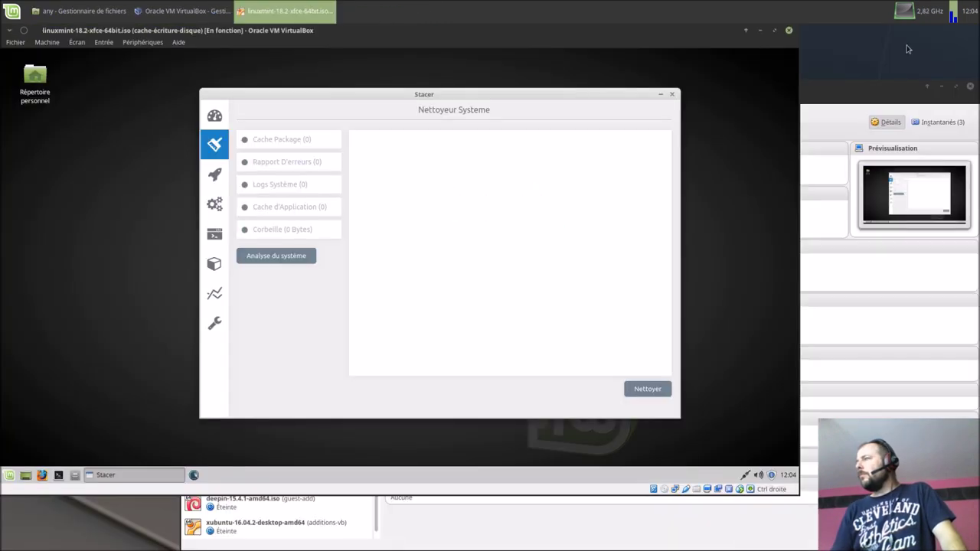
pyautogui.click(157, 20)
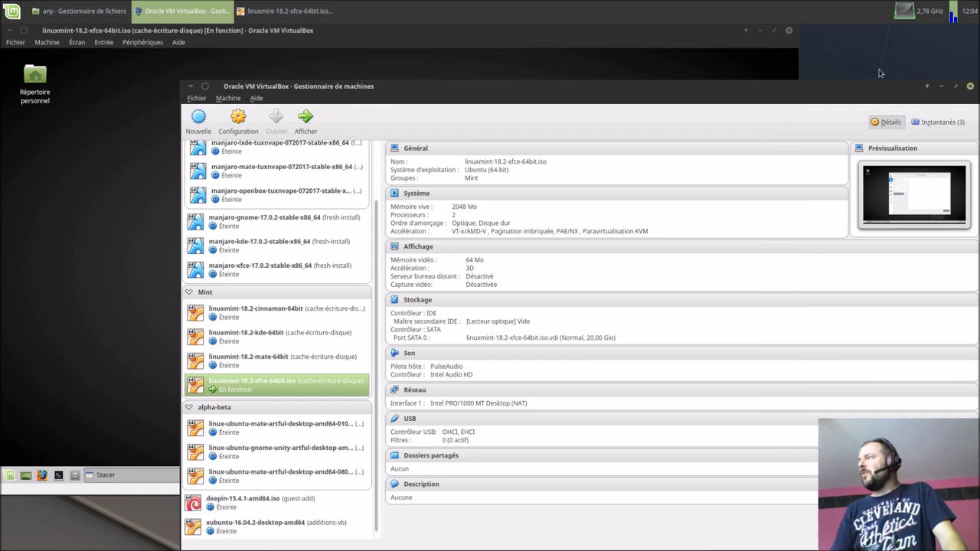
pyautogui.click(971, 88)
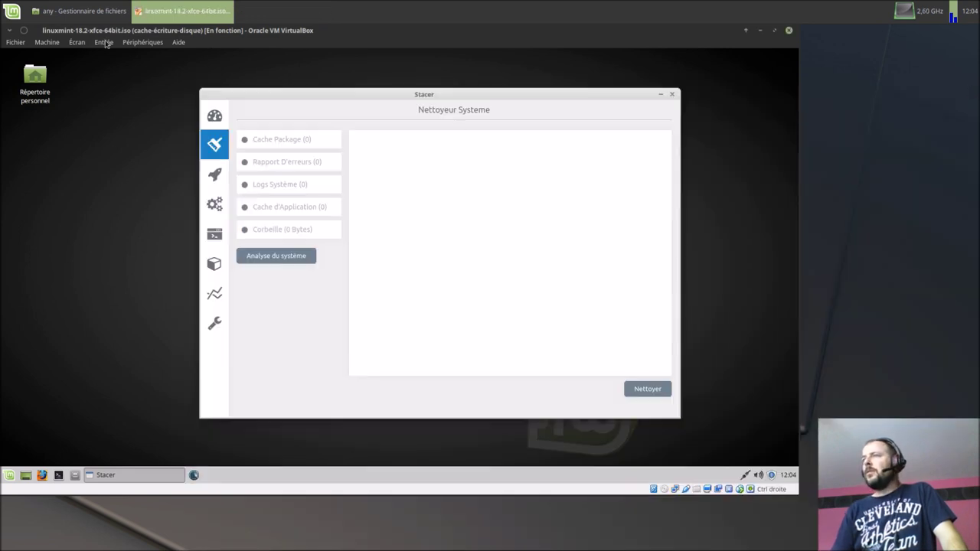
pyautogui.click(81, 11)
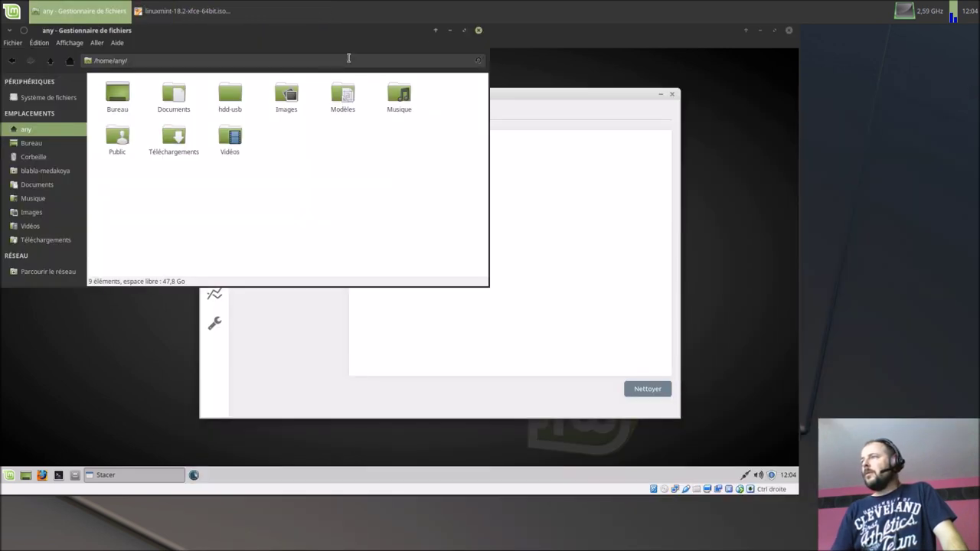
pyautogui.click(478, 30)
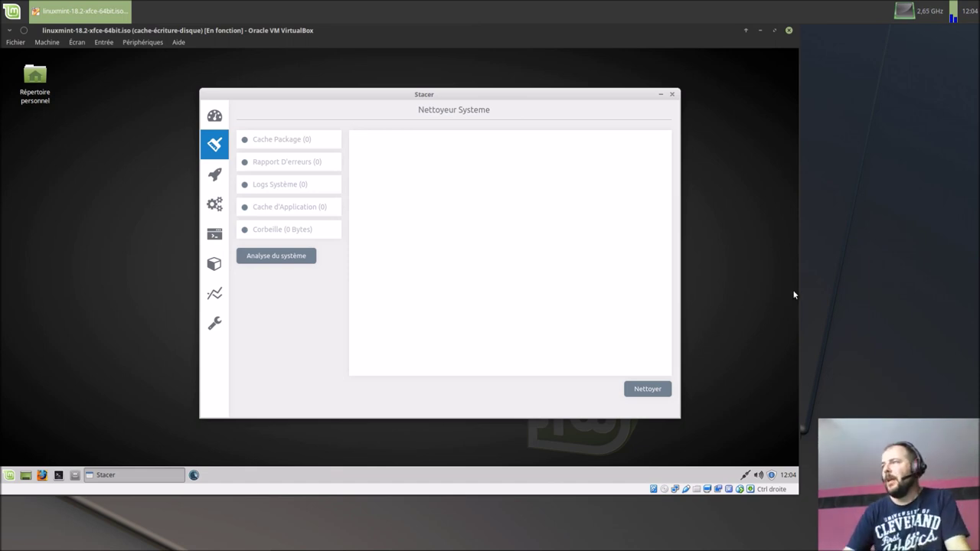
# - Maximize the virtual machine window and reposition the Stacer window beside the Mint logo on the guest desktop
pyautogui.click(775, 32)
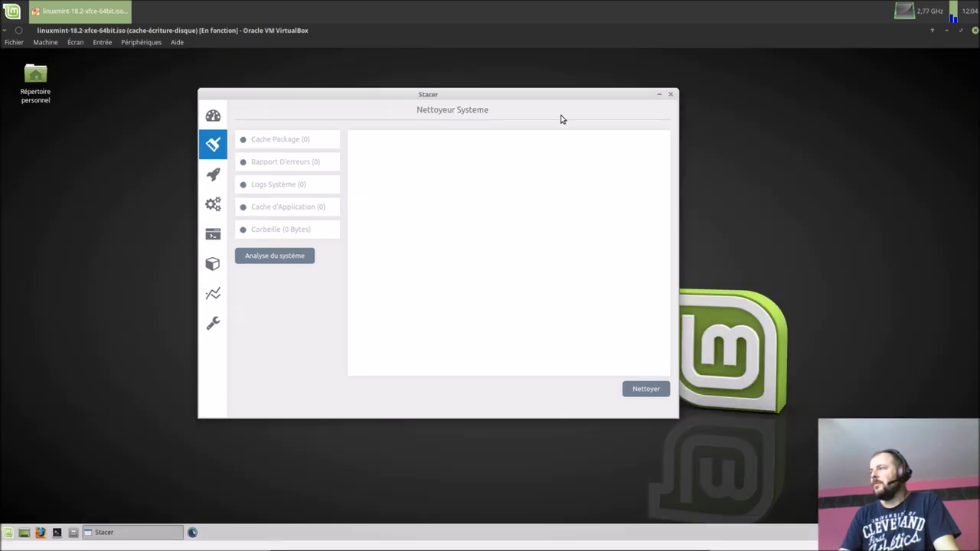
pyautogui.moveTo(554, 96); pyautogui.dragTo(661, 120)
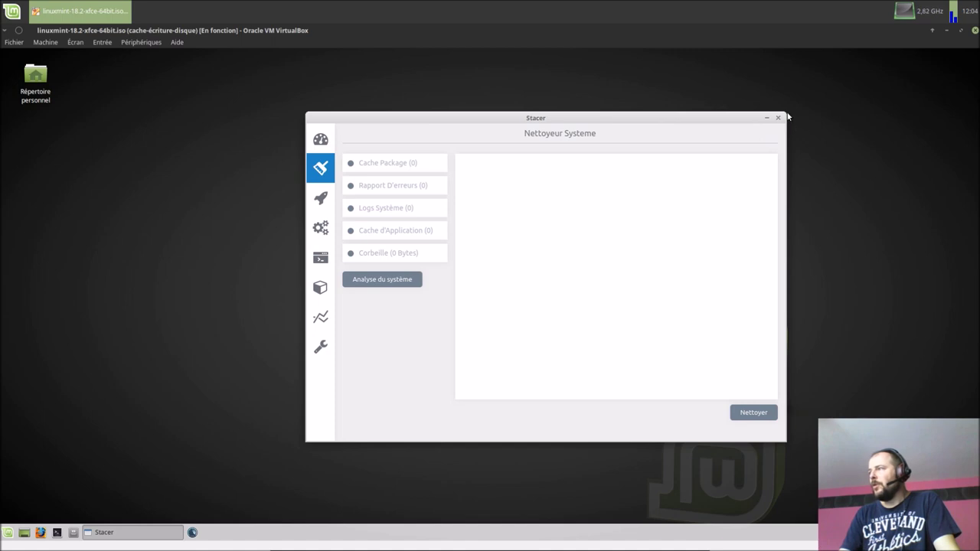
pyautogui.moveTo(782, 116); pyautogui.dragTo(632, 117)
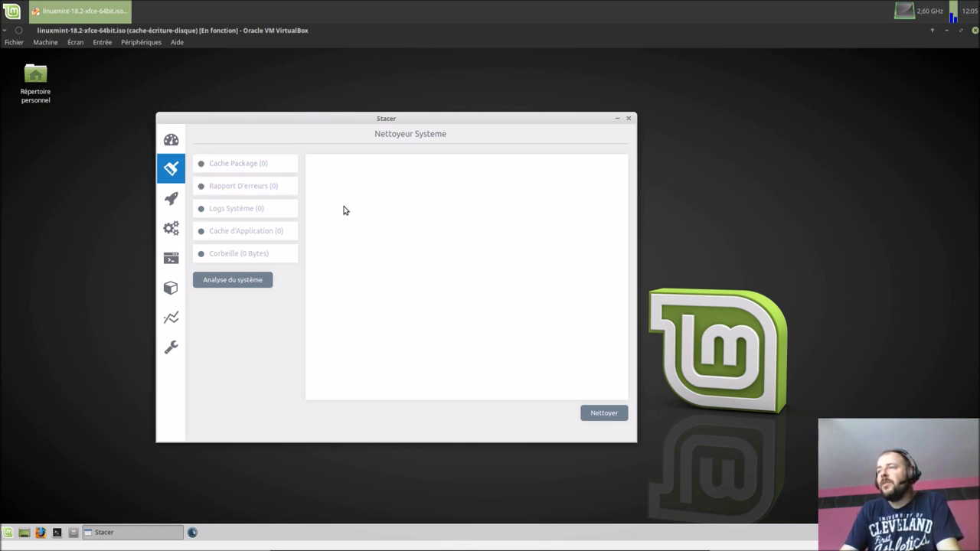
# - Analyse the system for all five cleaning categories and look through the cached packages found
pyautogui.click(233, 281)
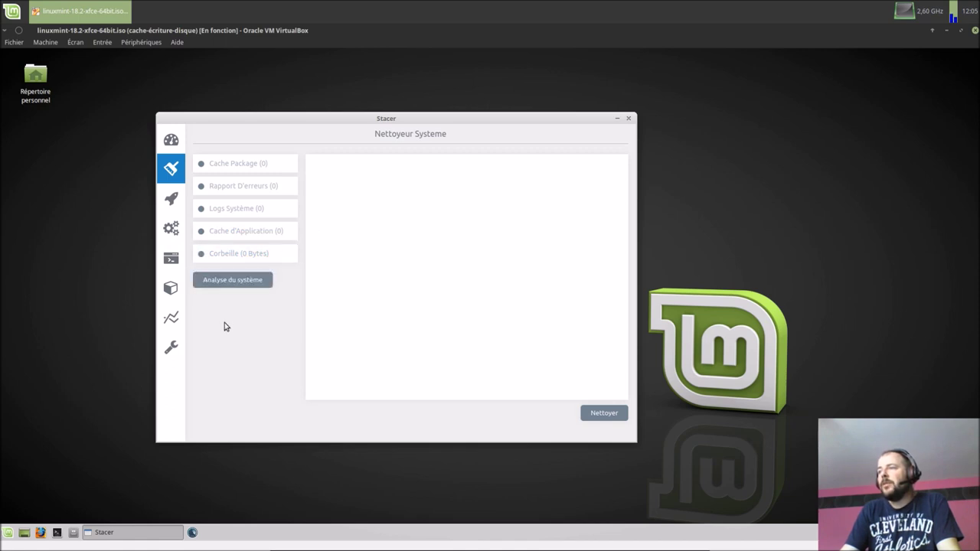
pyautogui.click(224, 281)
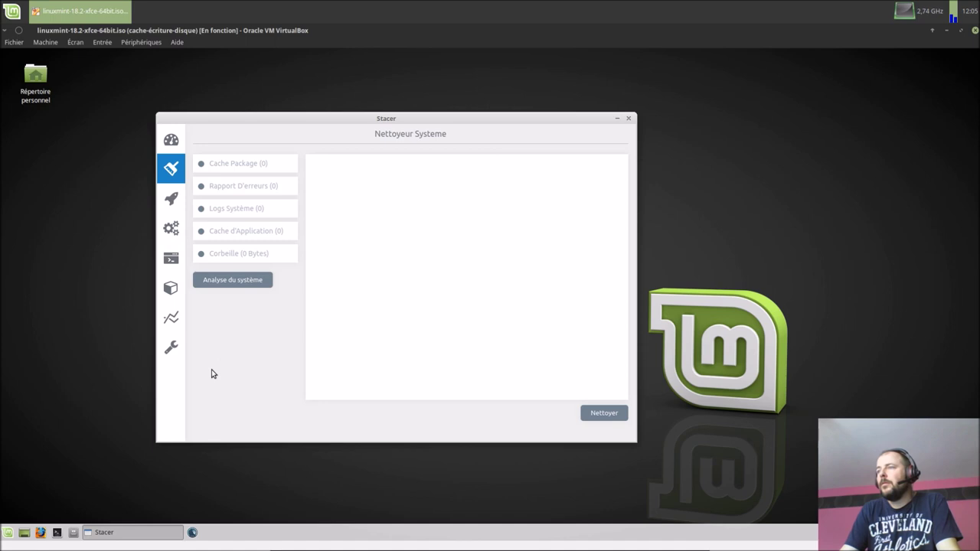
pyautogui.click(218, 166)
pyautogui.click(236, 187)
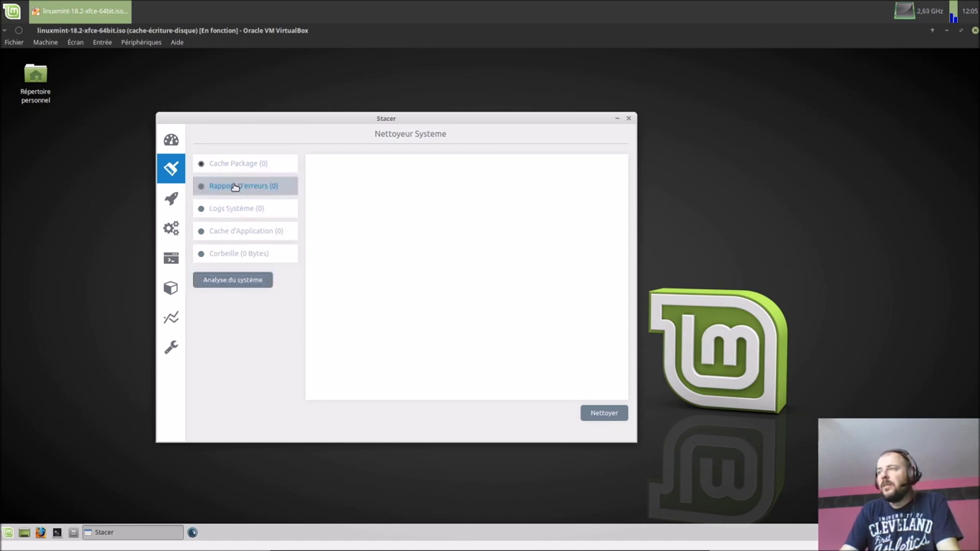
pyautogui.click(228, 218)
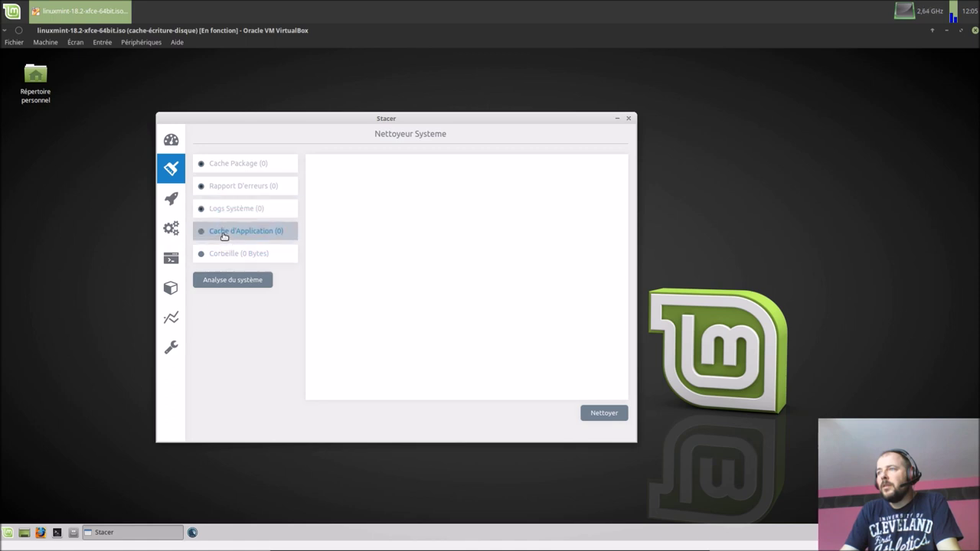
pyautogui.click(225, 234)
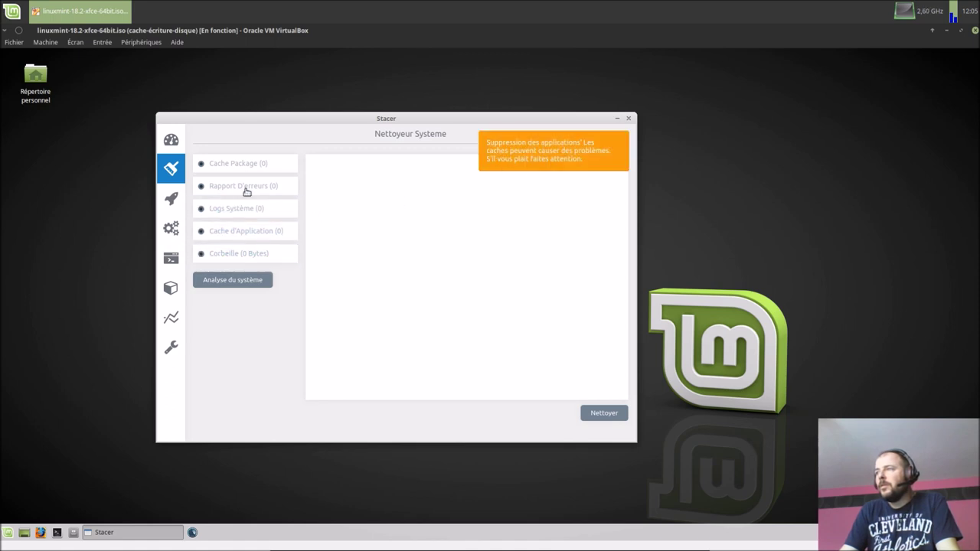
pyautogui.click(239, 280)
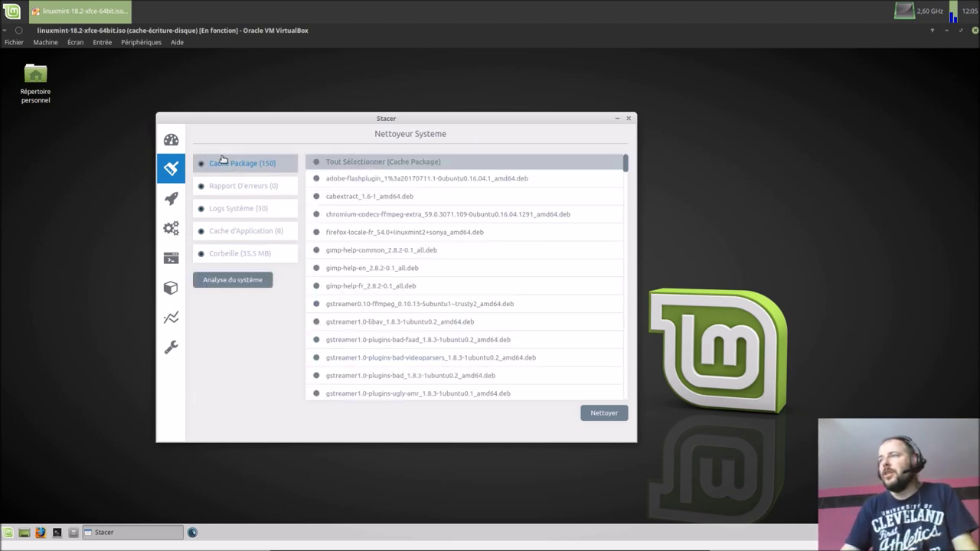
pyautogui.click(240, 281)
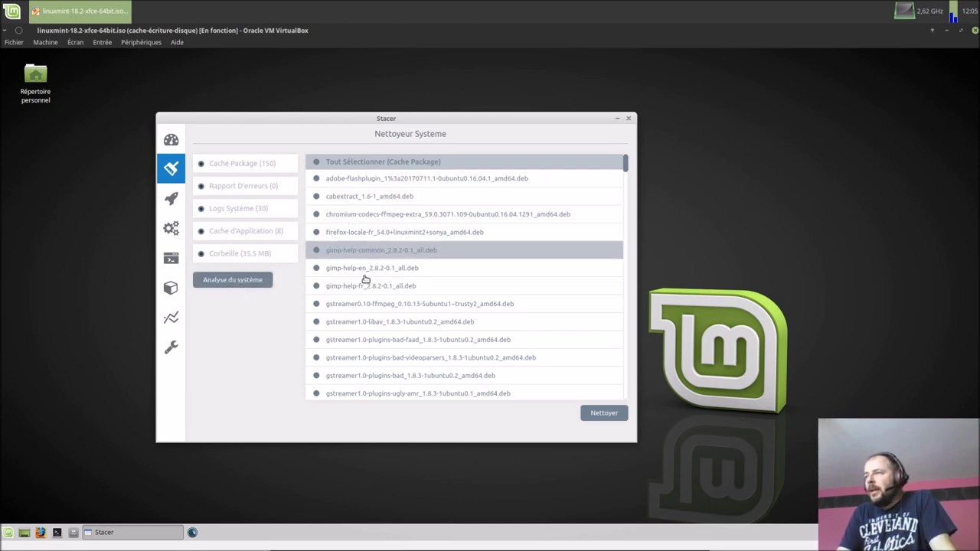
pyautogui.scroll(-5, 463, 243)
pyautogui.scroll(-10, 463, 242)
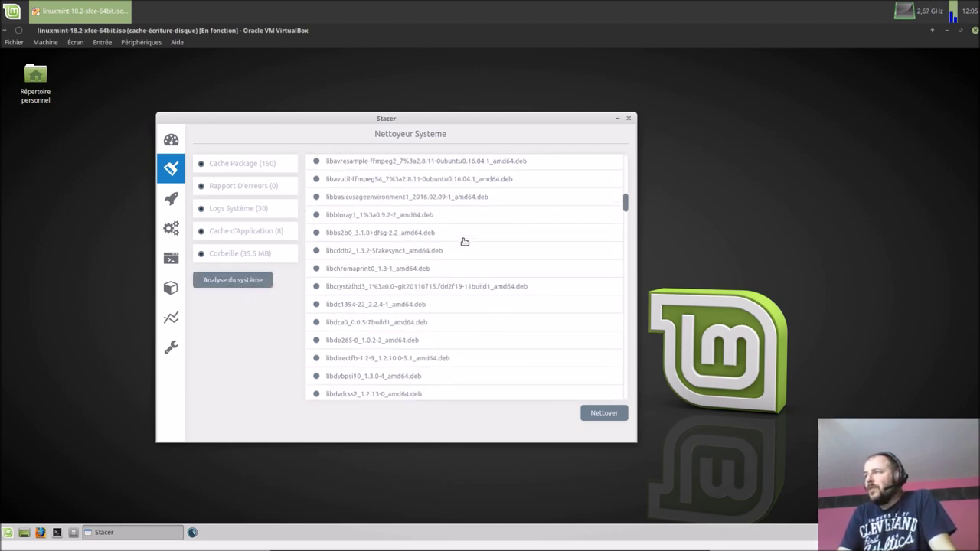
pyautogui.scroll(15, 465, 241)
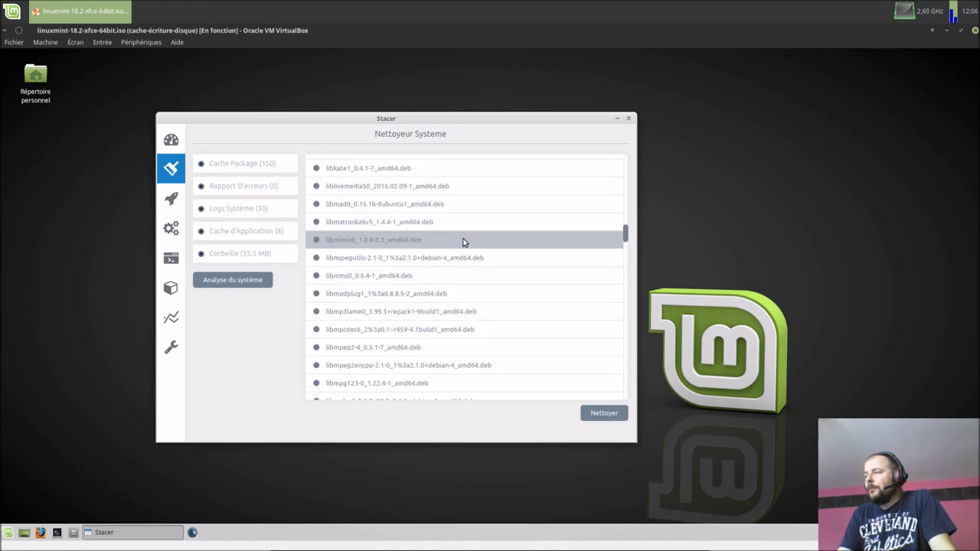
pyautogui.scroll(1, 468, 245)
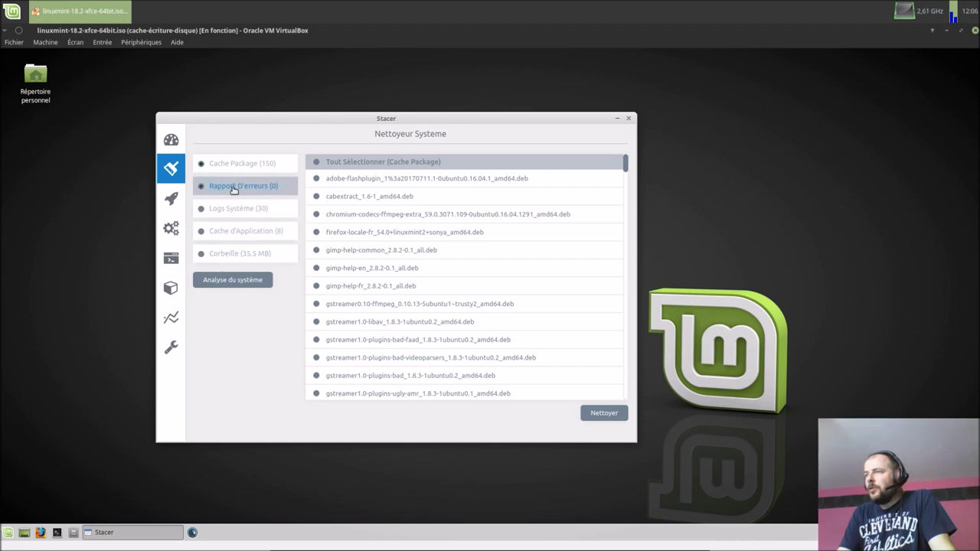
# - Run separate analyses for the package cache alone and for the error reports alone
pyautogui.click(230, 282)
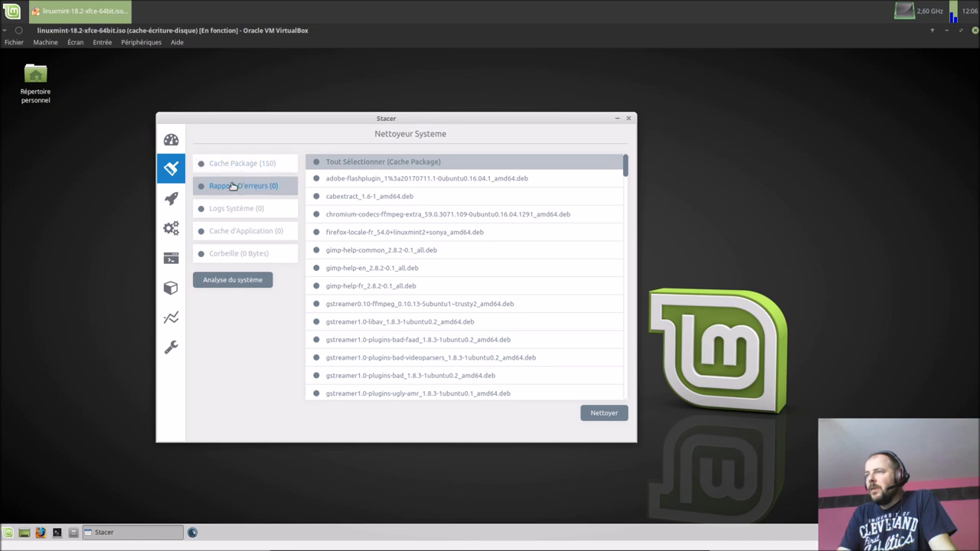
pyautogui.click(223, 281)
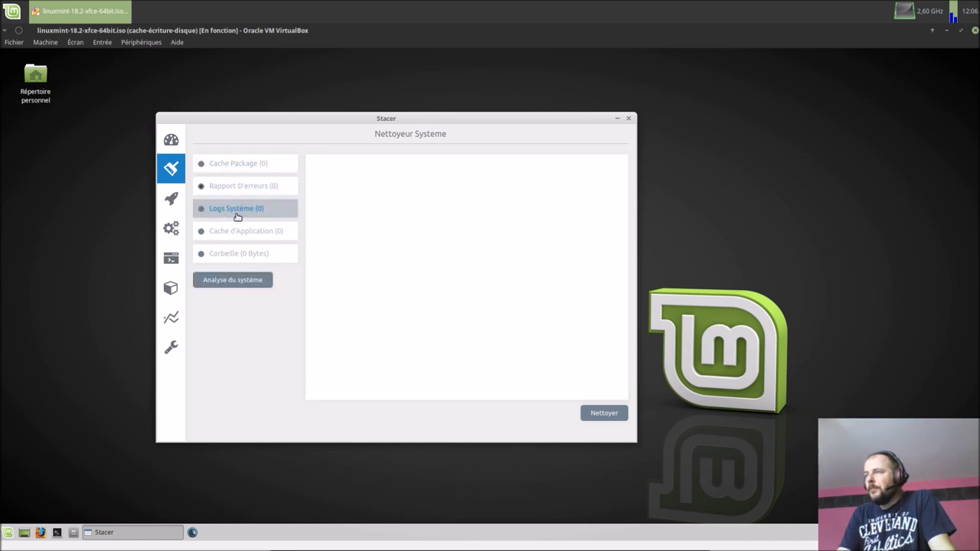
# - Analyse only the system logs and mark fsck, dmesg, btmp and kern.log for cleaning
pyautogui.click(239, 284)
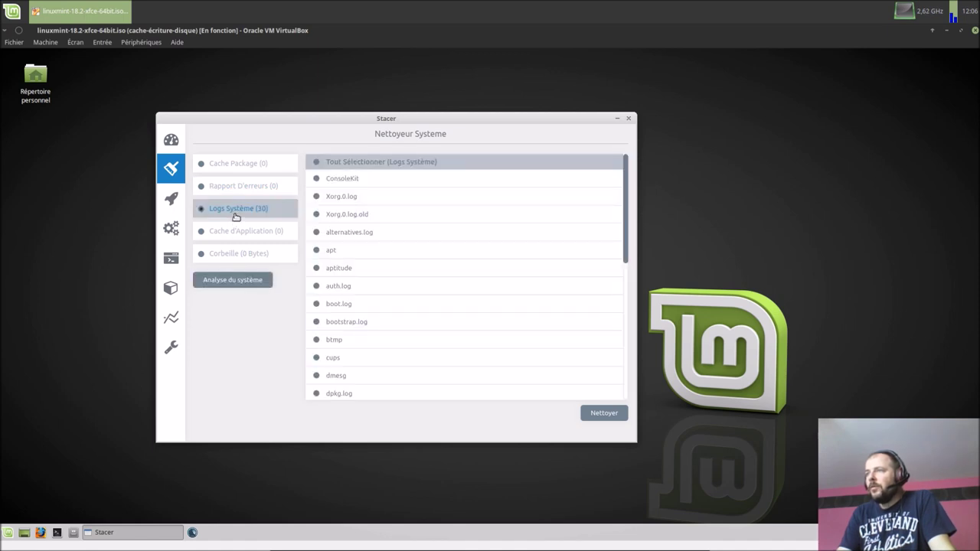
pyautogui.scroll(-1, 409, 317)
pyautogui.scroll(-3, 409, 317)
pyautogui.click(357, 284)
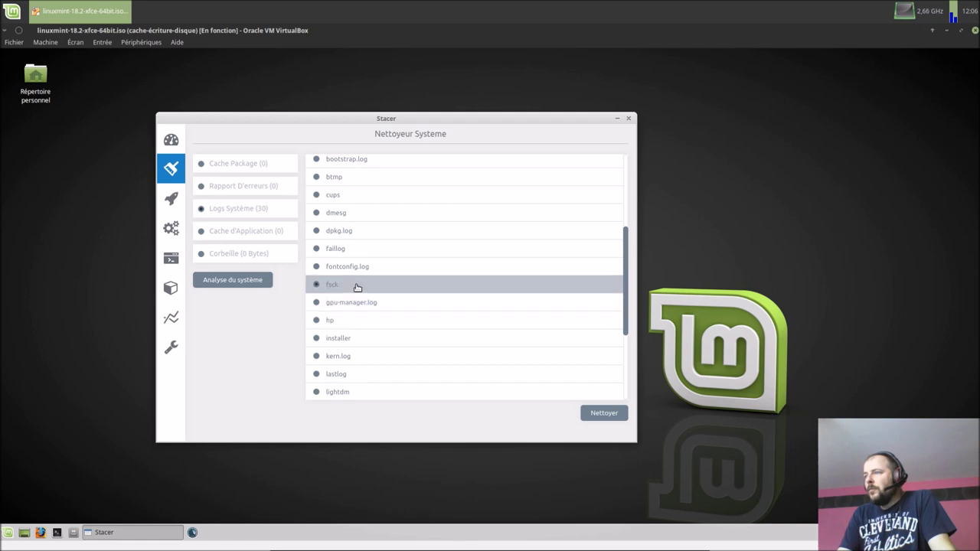
pyautogui.click(344, 217)
pyautogui.click(357, 177)
pyautogui.click(350, 360)
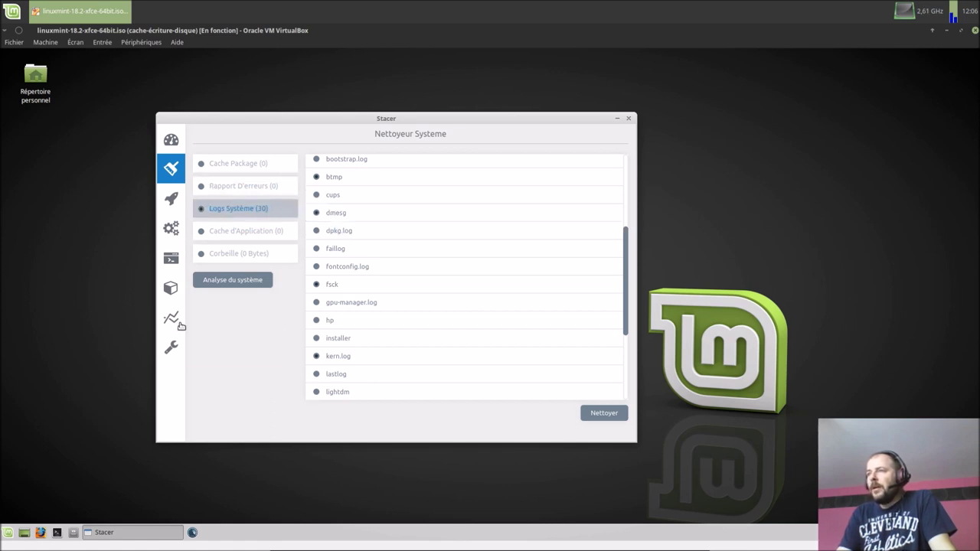
# - Change Stacer's application theme to Dark
pyautogui.click(171, 347)
pyautogui.click(314, 177)
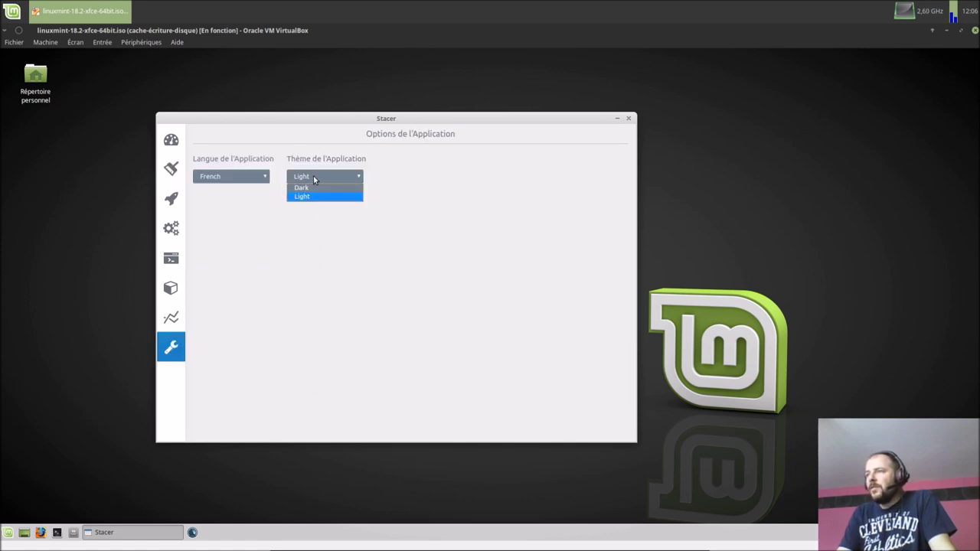
pyautogui.click(318, 188)
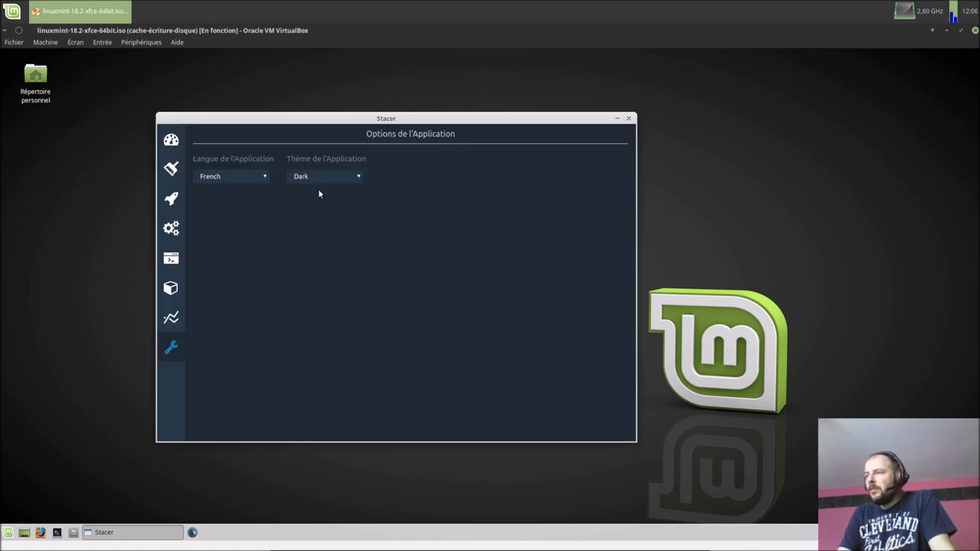
# - Back in the system cleaner, also mark faillog and lastlog, and clean the selected logs, authenticating with the account password
pyautogui.click(168, 174)
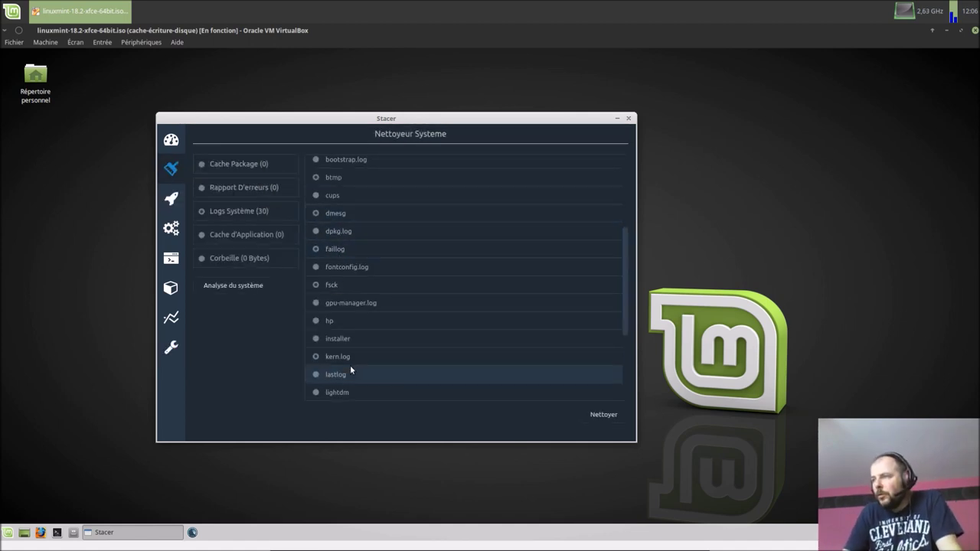
pyautogui.click(587, 417)
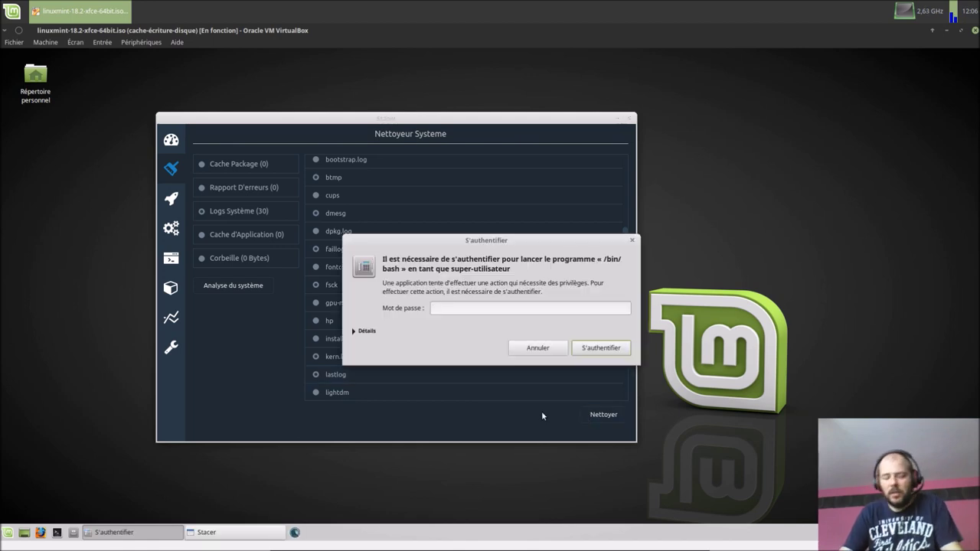
pyautogui.write('******')
pyautogui.press('Return')
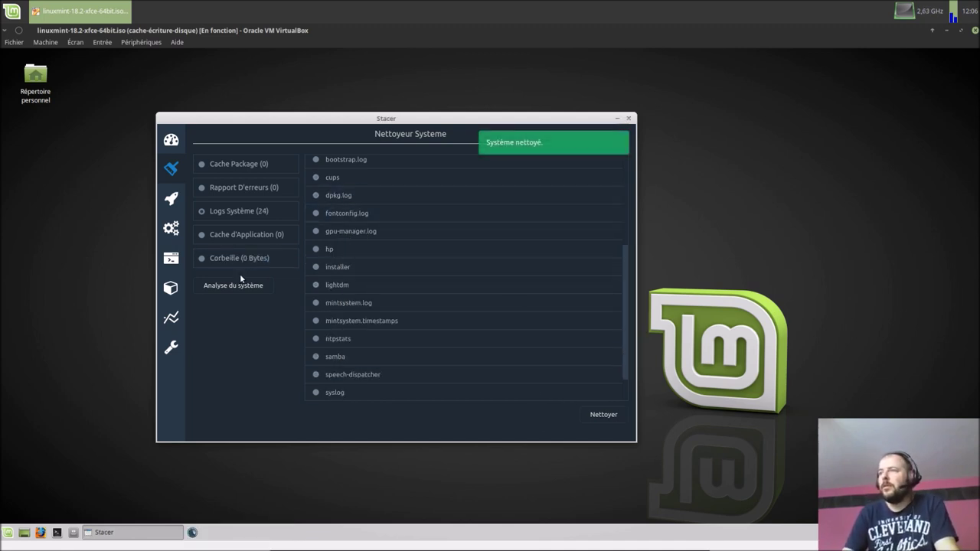
# - Go to the startup applications page and open the form for adding a startup application
pyautogui.click(170, 208)
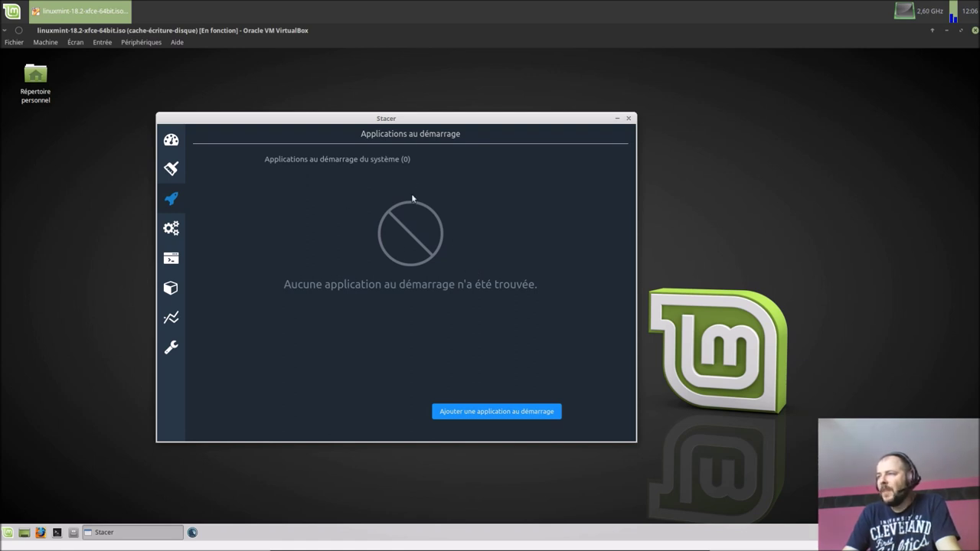
pyautogui.click(466, 411)
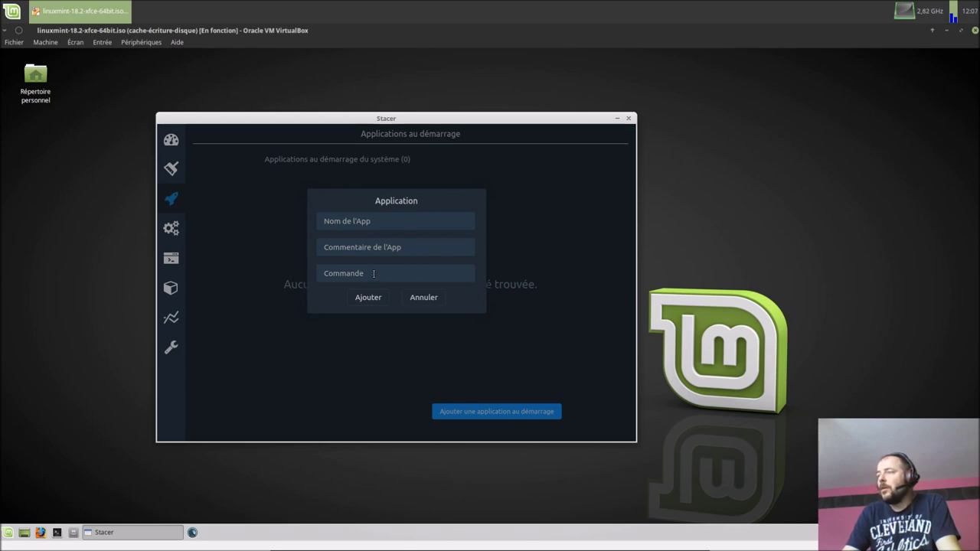
# - Open the Xfce session and startup settings, go to the application autostart list, and bring up its form for adding an application
pyautogui.click(8, 532)
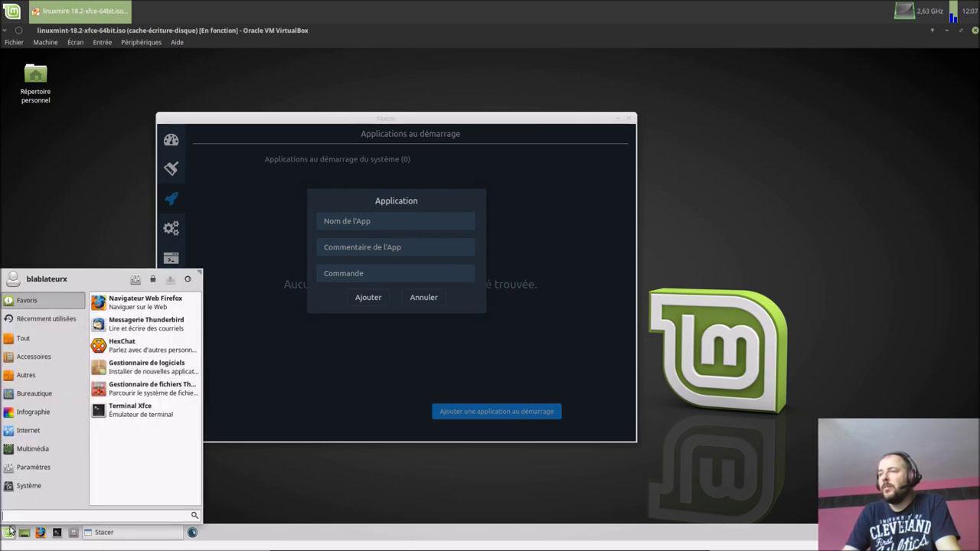
pyautogui.click(139, 281)
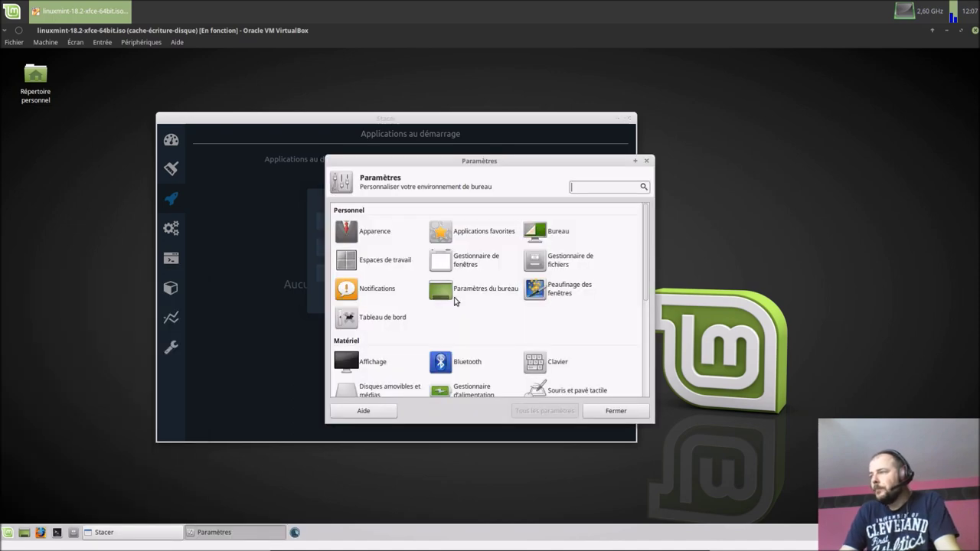
pyautogui.scroll(-5, 455, 302)
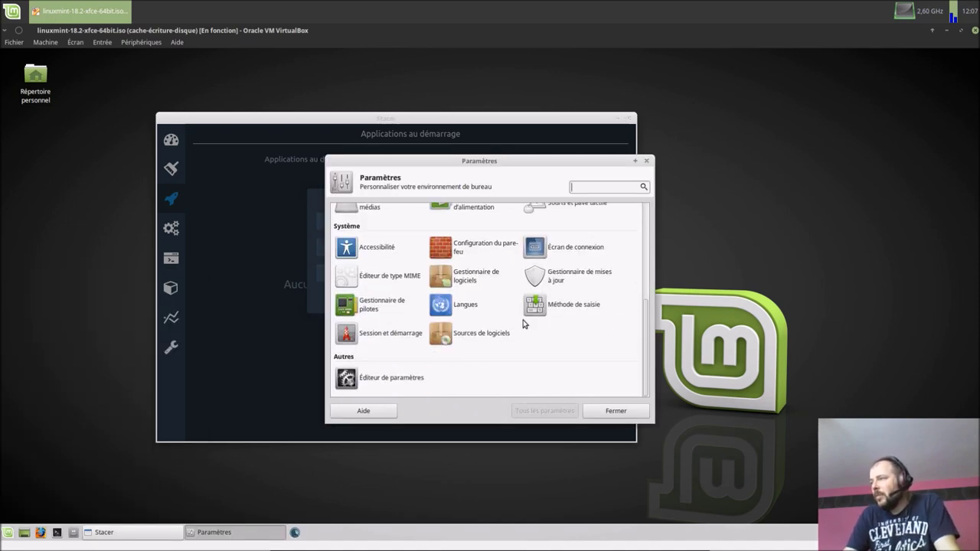
pyautogui.click(398, 334)
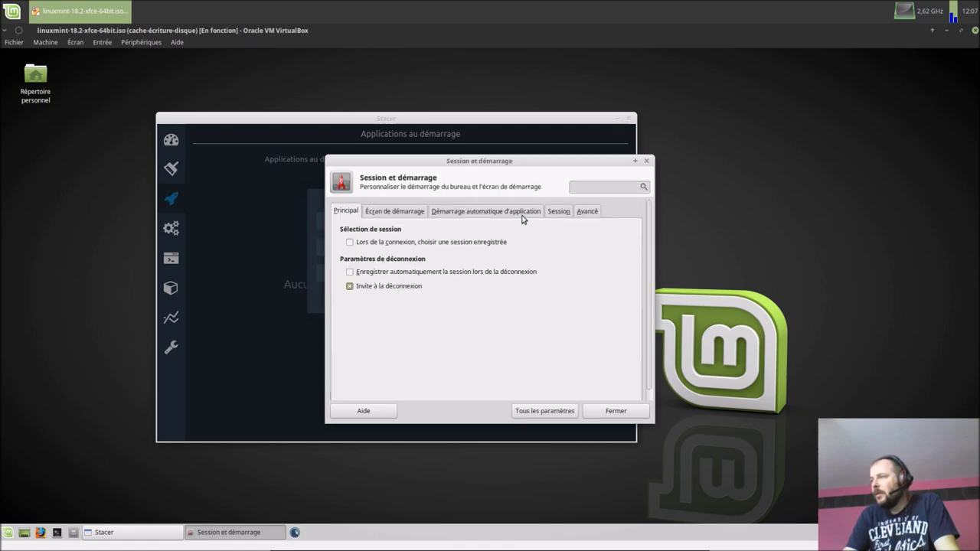
pyautogui.click(524, 214)
pyautogui.click(351, 392)
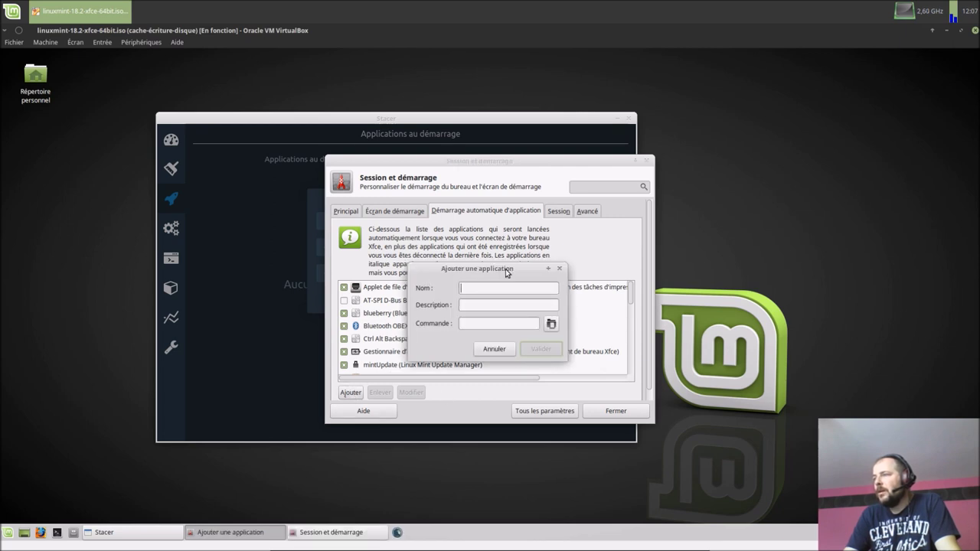
# - Compare the Xfce add-application form with Stacer's by placing them together, and cancel both forms without adding anything
pyautogui.moveTo(511, 269); pyautogui.dragTo(196, 330)
pyautogui.click(470, 170)
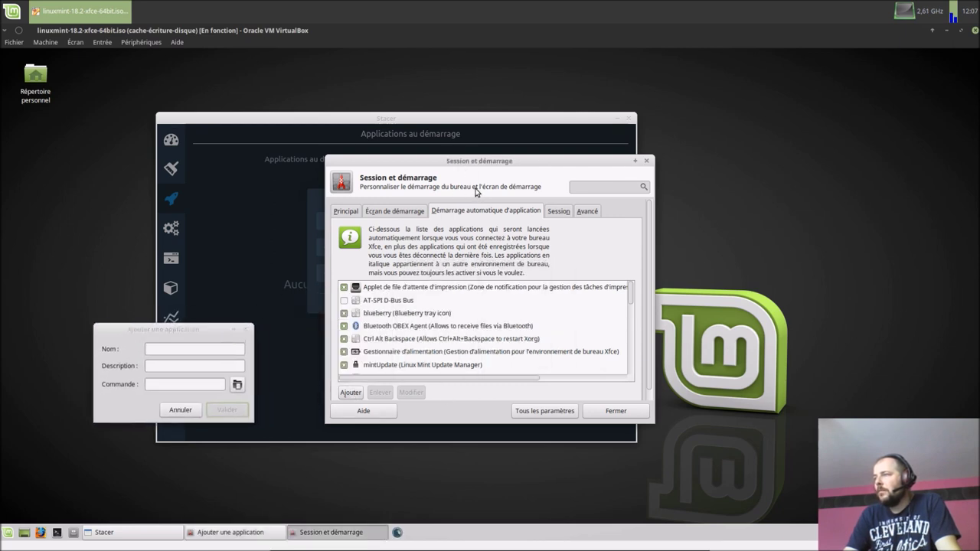
pyautogui.moveTo(479, 159); pyautogui.dragTo(734, 218)
pyautogui.moveTo(176, 328); pyautogui.dragTo(394, 326)
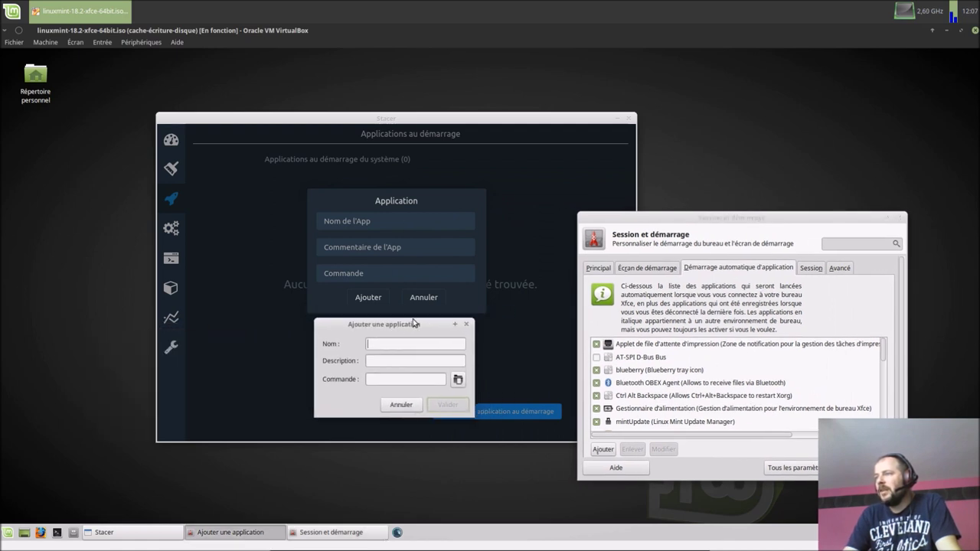
pyautogui.click(401, 405)
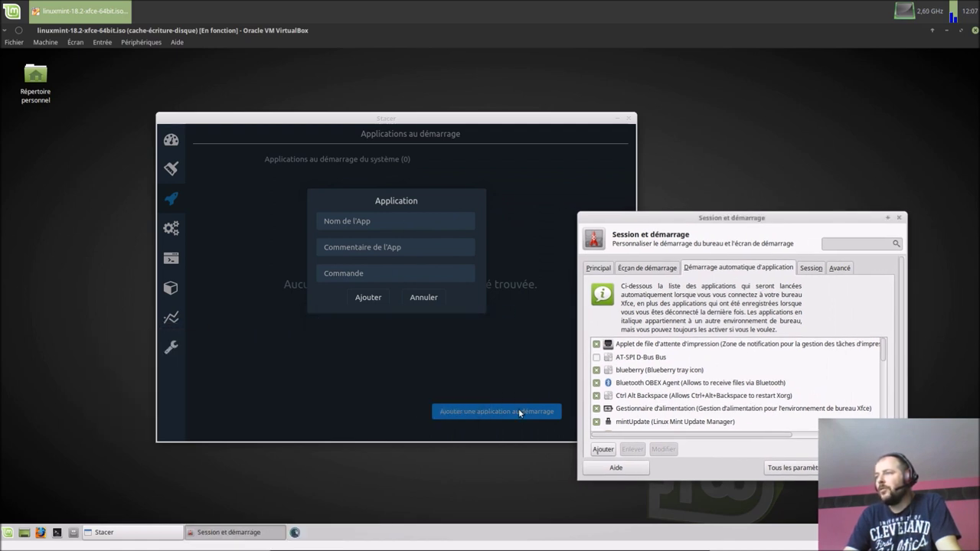
pyautogui.click(873, 468)
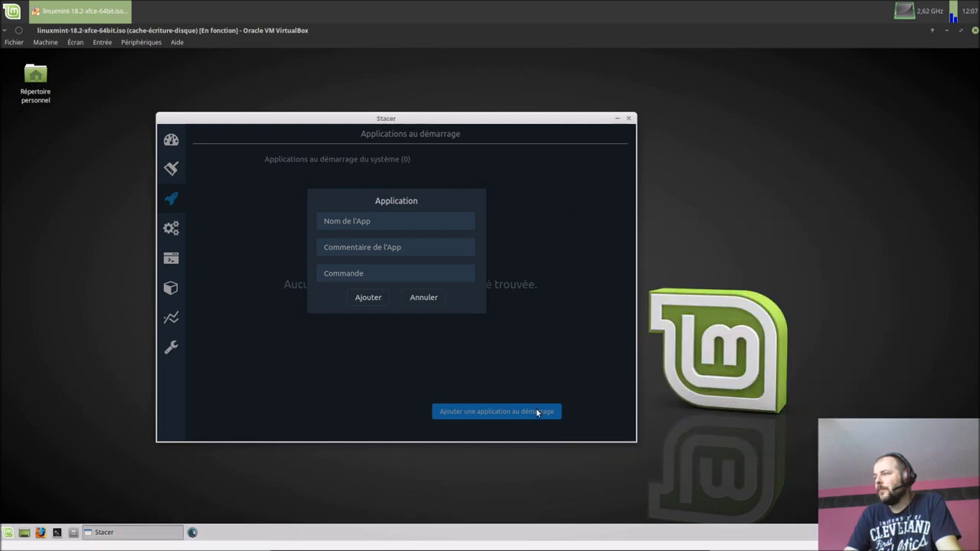
pyautogui.click(428, 297)
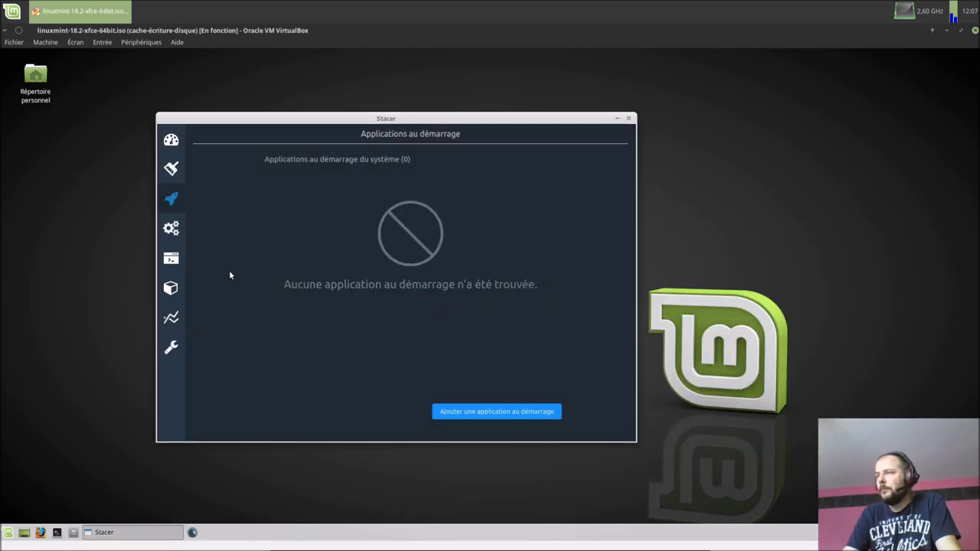
# - Examine the system services list in Stacer, from accounts-daemon down to getty@, checking which services are enabled
pyautogui.click(172, 228)
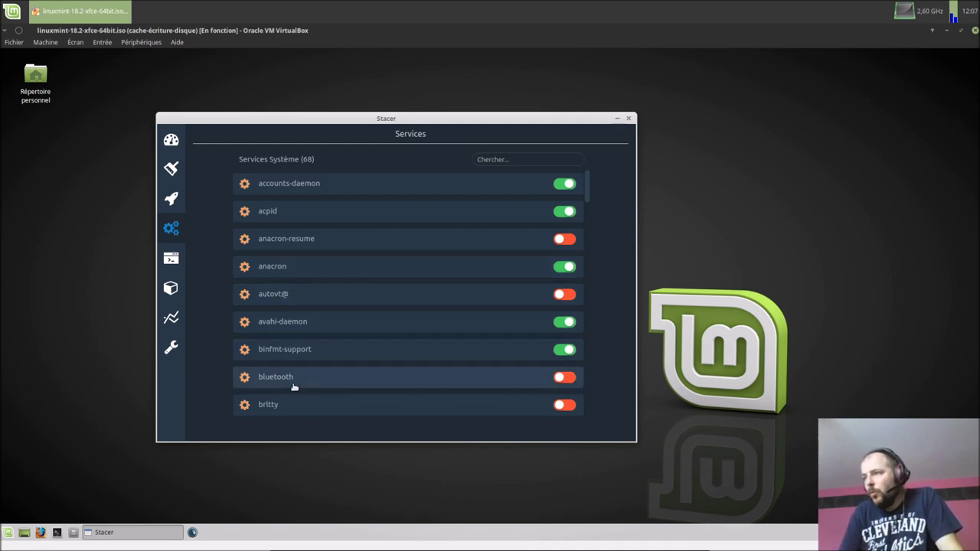
pyautogui.scroll(-2, 292, 383)
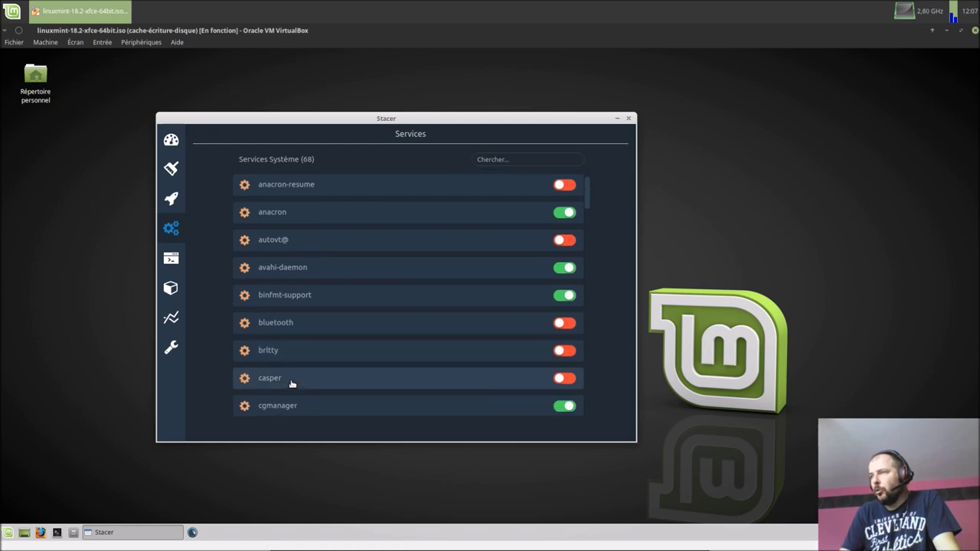
pyautogui.scroll(-1, 292, 384)
pyautogui.scroll(-1, 292, 381)
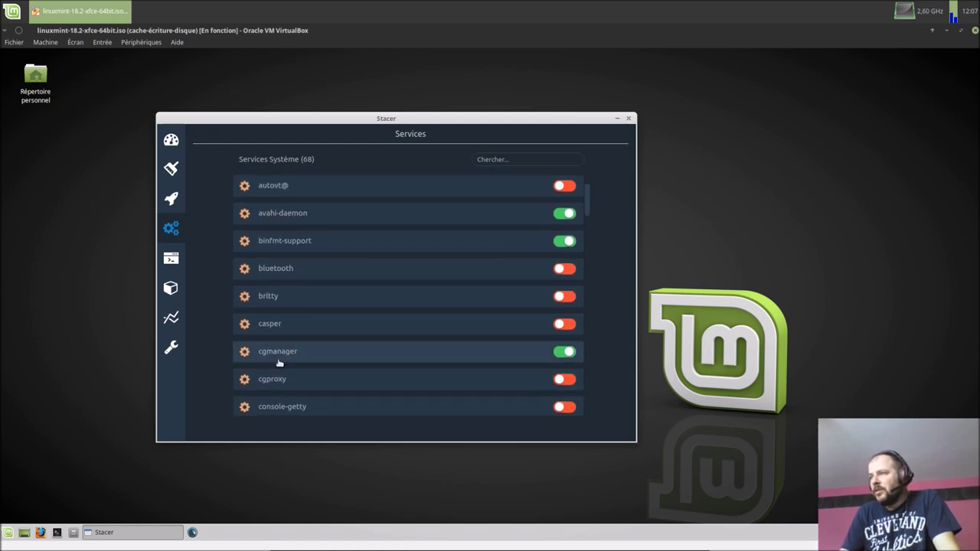
pyautogui.scroll(-2, 280, 361)
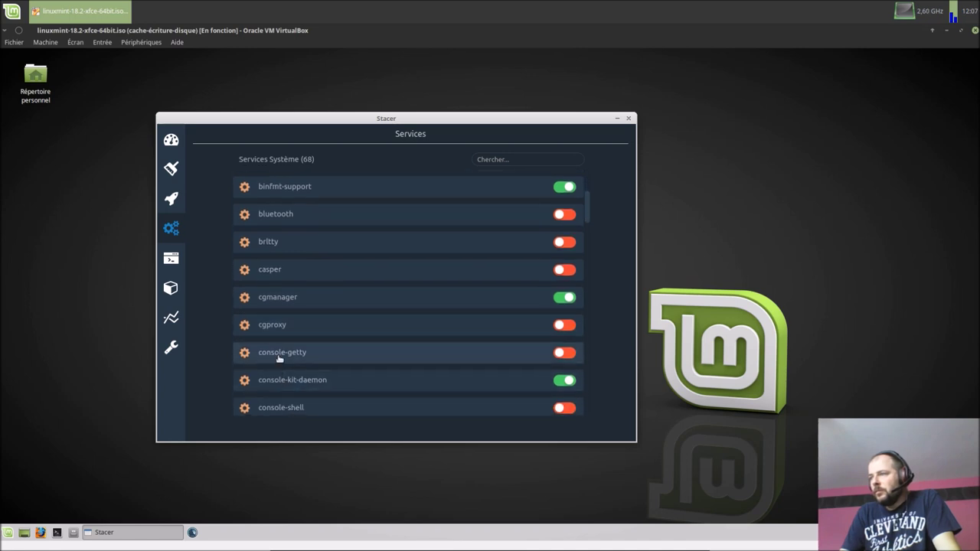
pyautogui.scroll(-2, 285, 382)
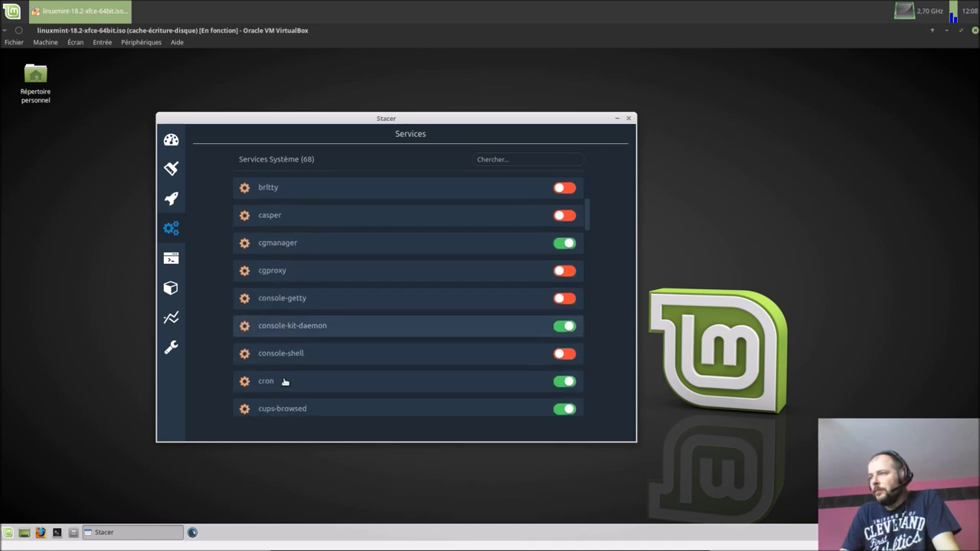
pyautogui.scroll(-1, 285, 386)
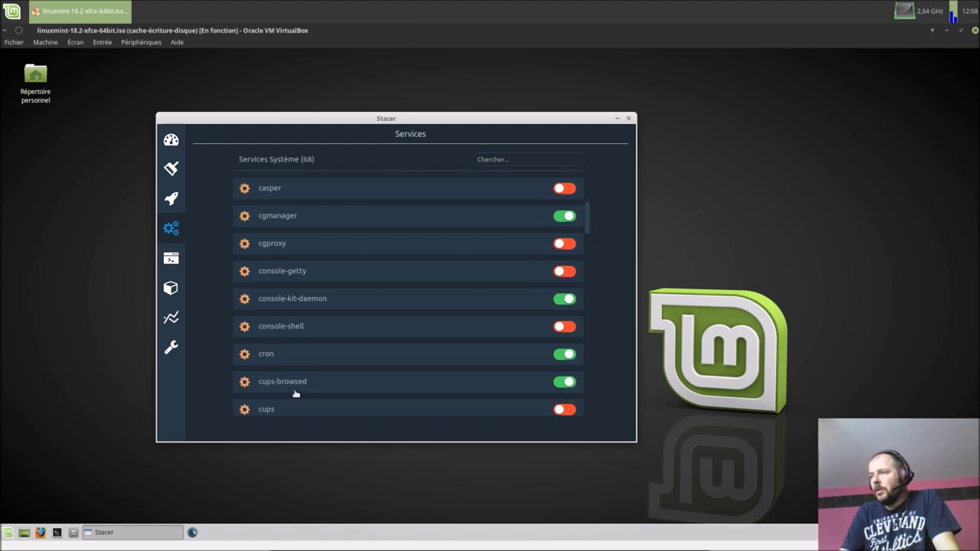
pyautogui.scroll(-1, 291, 384)
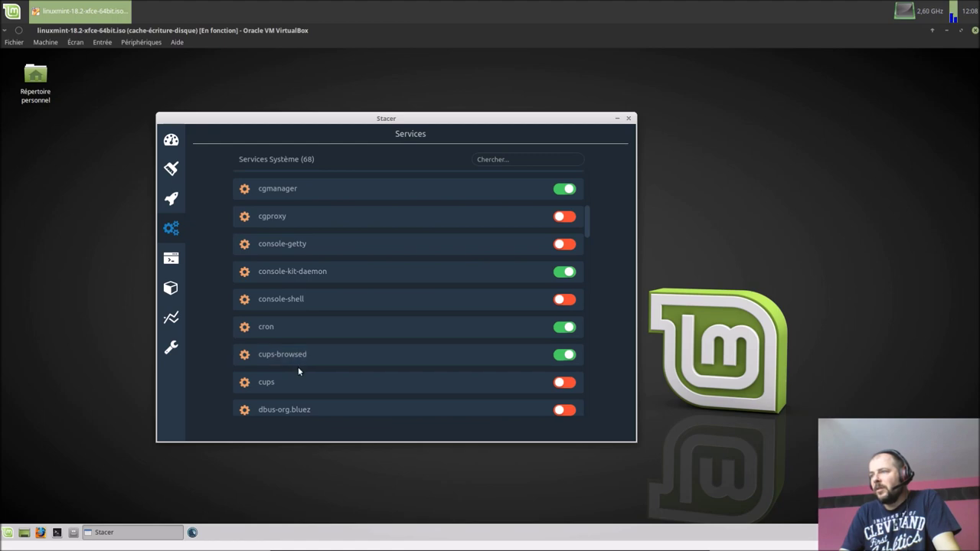
pyautogui.scroll(-4, 296, 383)
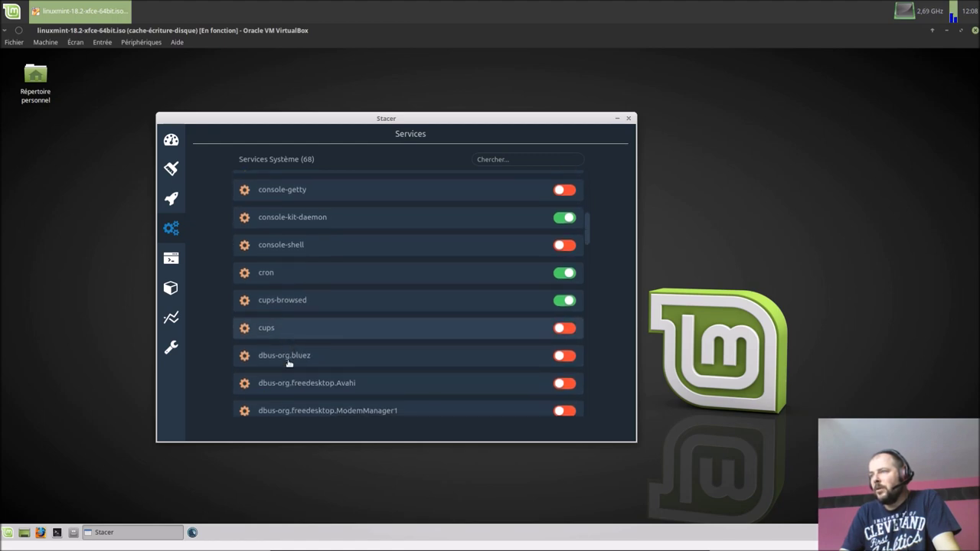
pyautogui.scroll(-9, 291, 366)
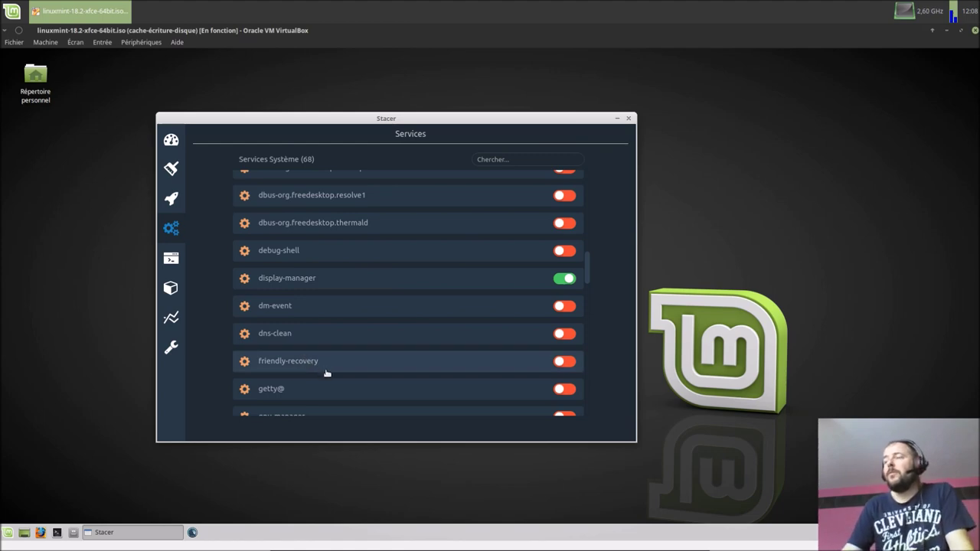
# - Show Stacer's process list side by side with the Xfce task manager for comparison, and close the task manager
pyautogui.click(176, 259)
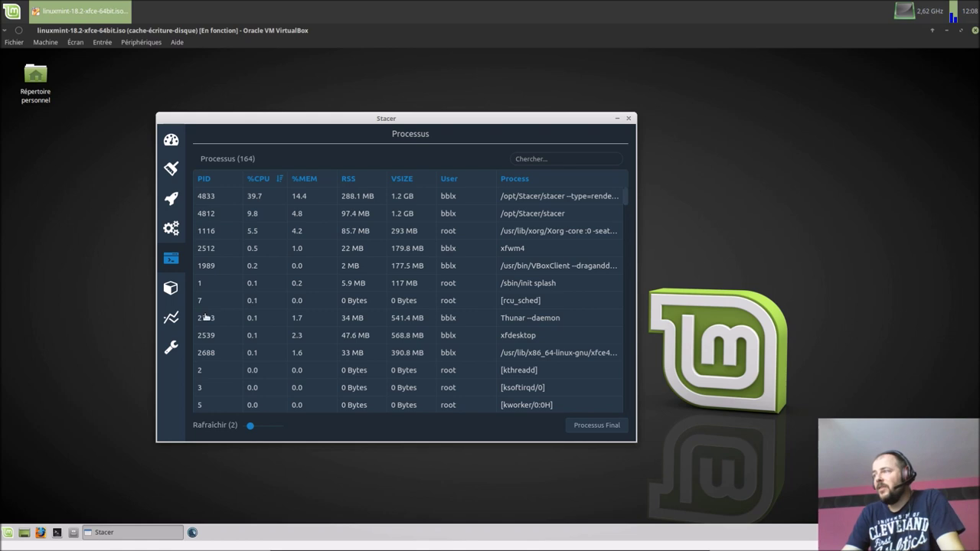
pyautogui.moveTo(484, 123); pyautogui.dragTo(821, 59)
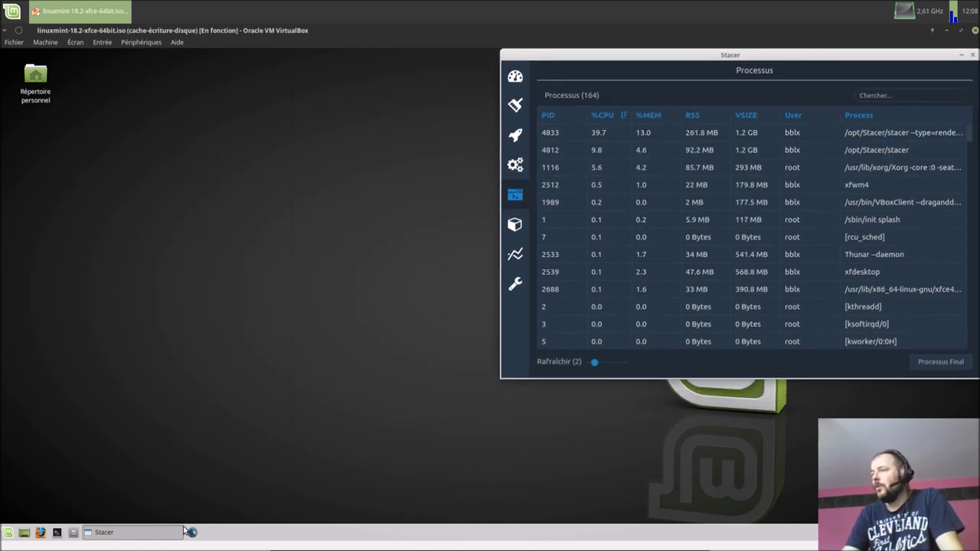
pyautogui.click(9, 533)
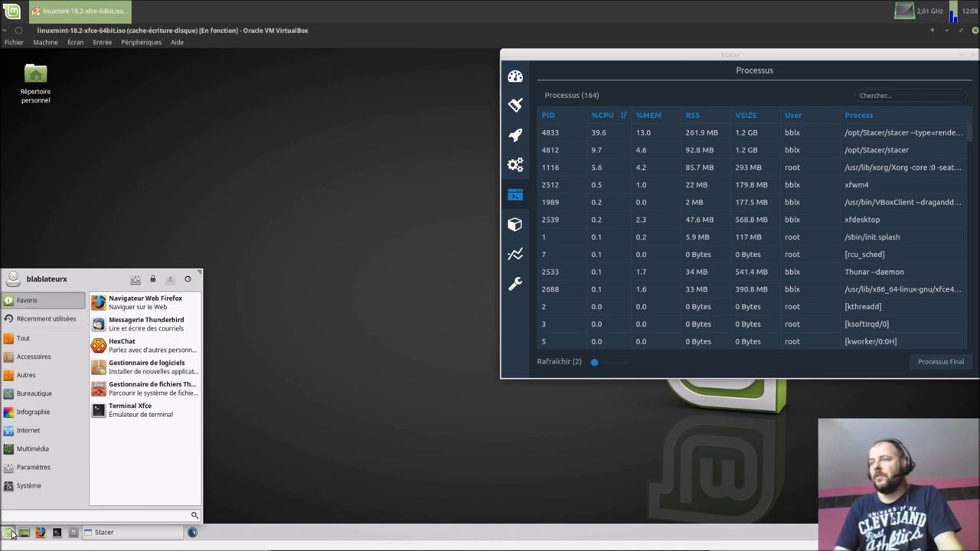
pyautogui.click(50, 449)
pyautogui.click(46, 468)
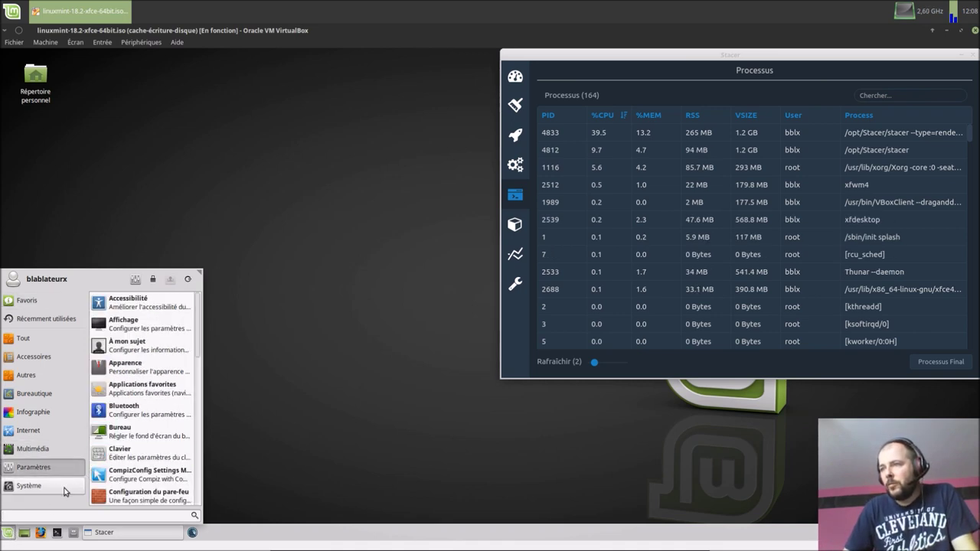
pyautogui.click(67, 488)
pyautogui.click(157, 494)
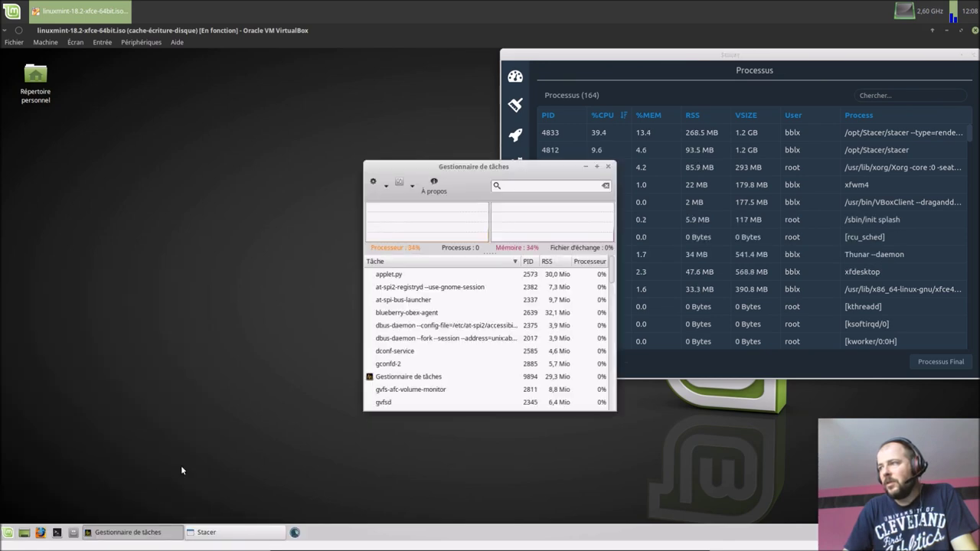
pyautogui.moveTo(435, 167); pyautogui.dragTo(3, 230)
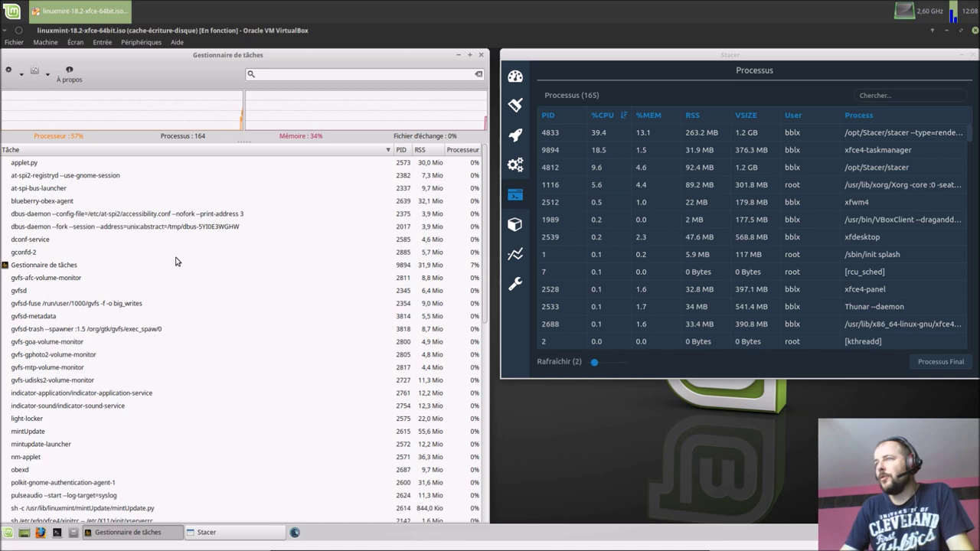
pyautogui.click(481, 58)
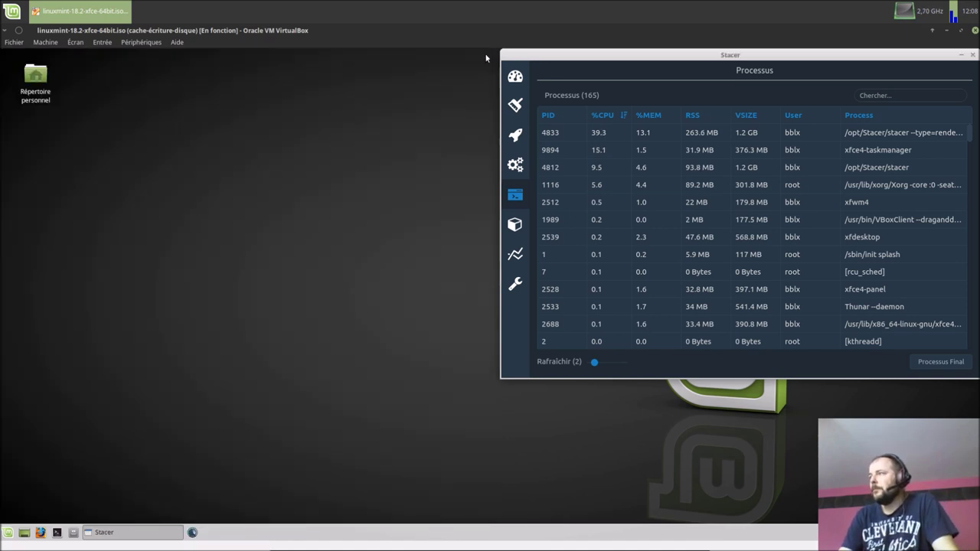
# - Move the Stacer window back near the middle of the desktop and set the process list's refresh interval to 1
pyautogui.moveTo(586, 56); pyautogui.dragTo(242, 96)
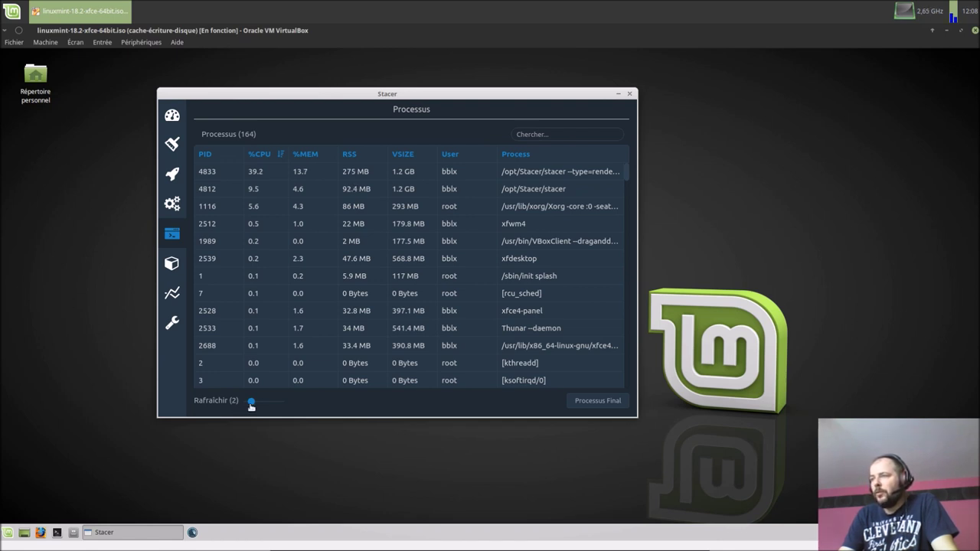
pyautogui.moveTo(252, 403); pyautogui.dragTo(245, 411)
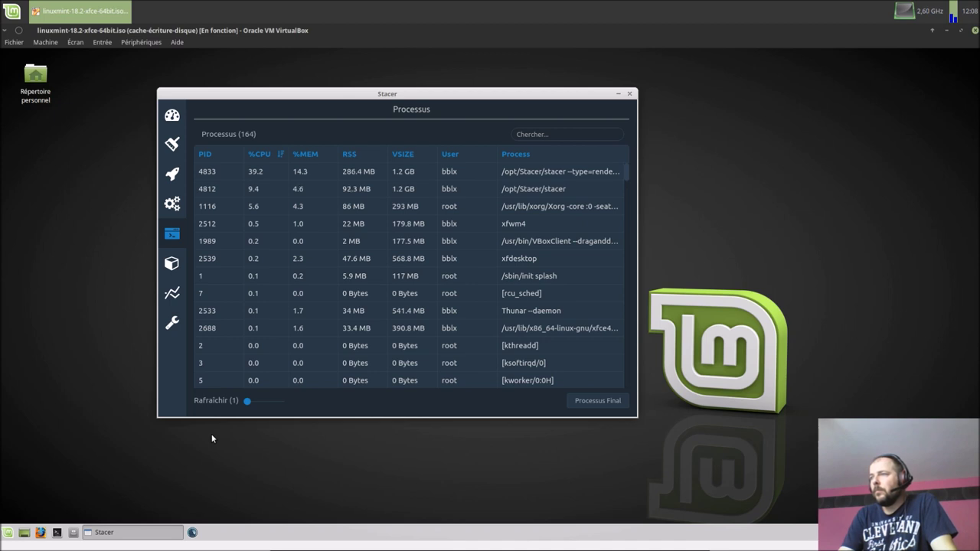
# - Browse the installed packages in Stacer's uninstaller and filter the list by "libreo"
pyautogui.click(174, 264)
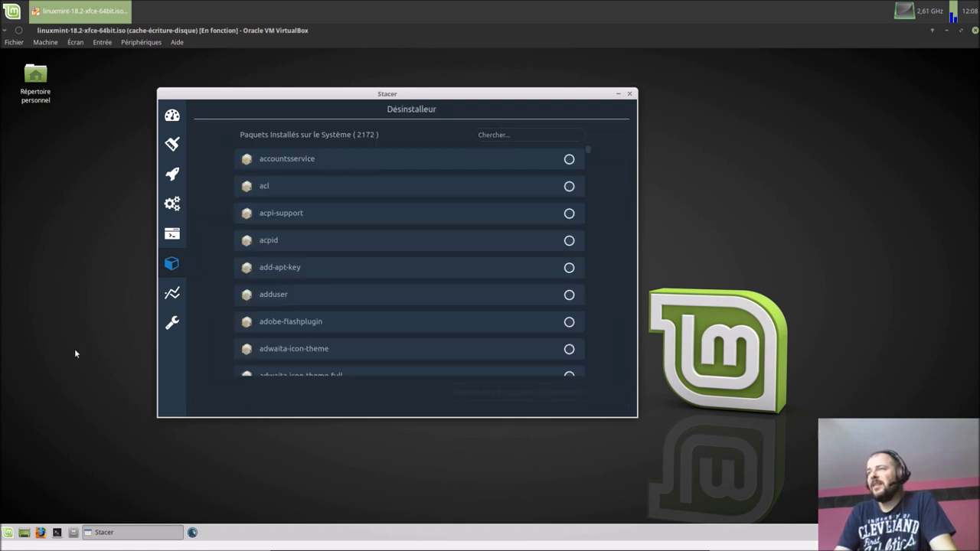
pyautogui.scroll(-5, 337, 351)
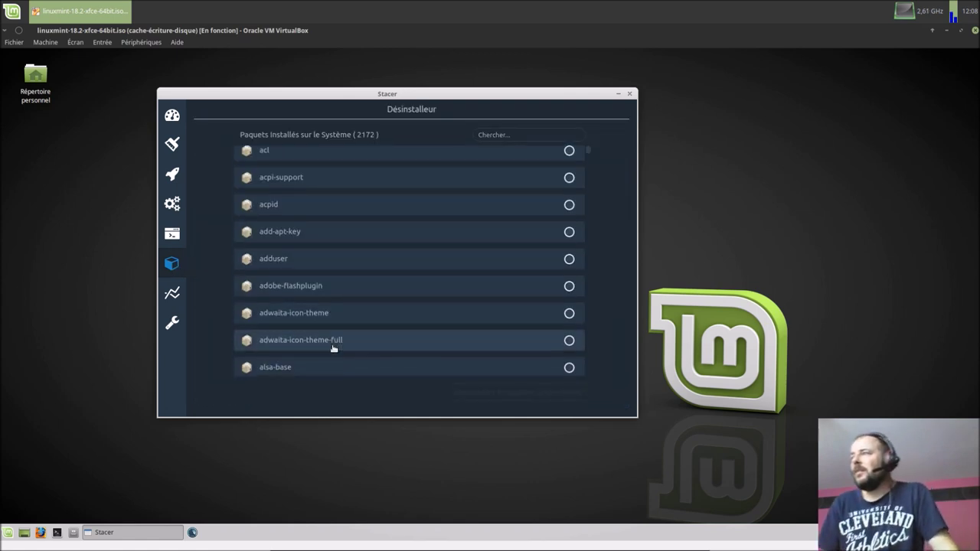
pyautogui.scroll(-8, 341, 355)
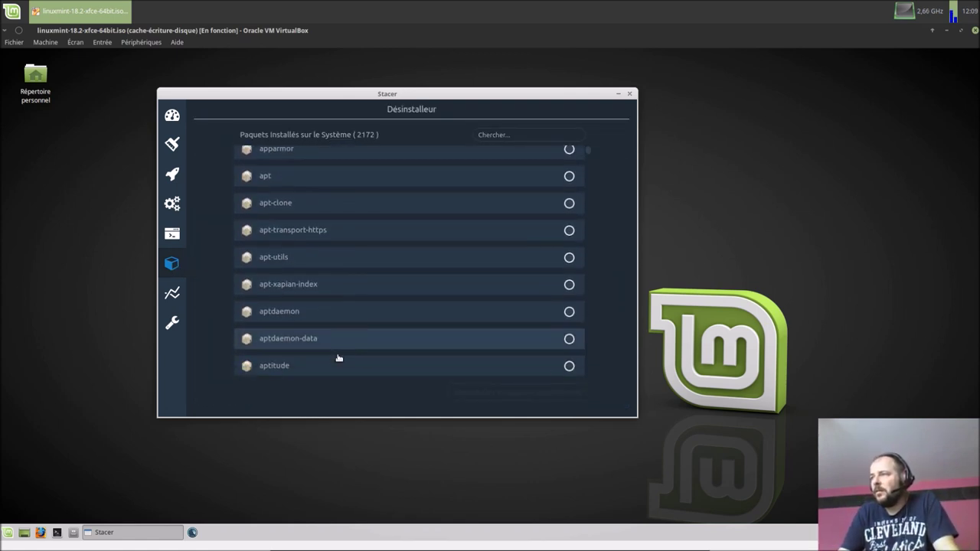
pyautogui.scroll(-10, 339, 356)
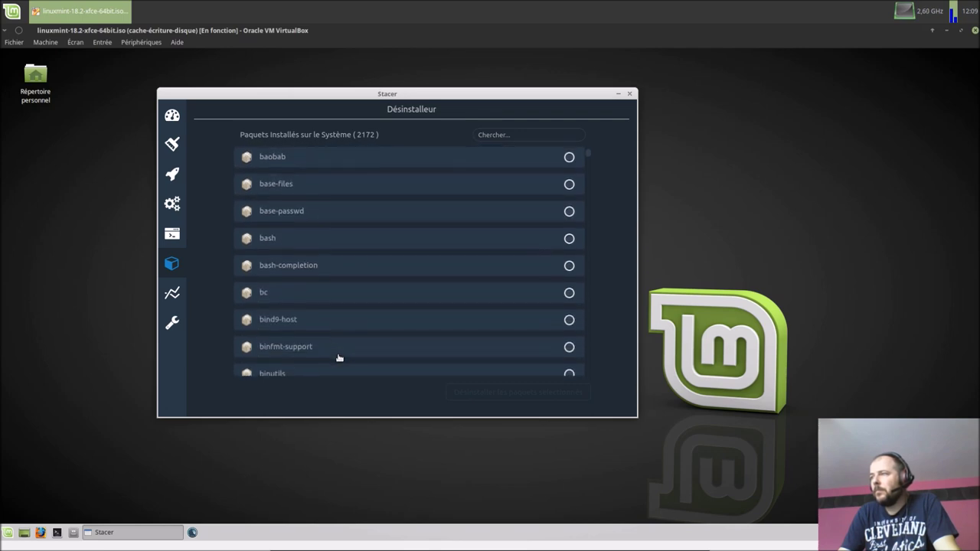
pyautogui.moveTo(588, 158)
pyautogui.mouseDown()
pyautogui.moveTo(595, 303)
pyautogui.moveTo(584, 192)
pyautogui.moveTo(594, 146)
pyautogui.mouseUp()
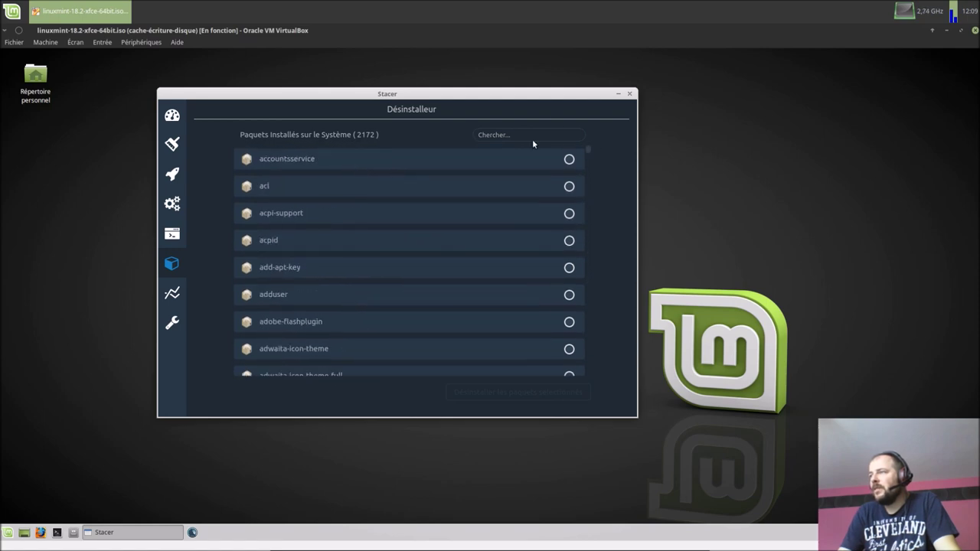
pyautogui.write('libre')
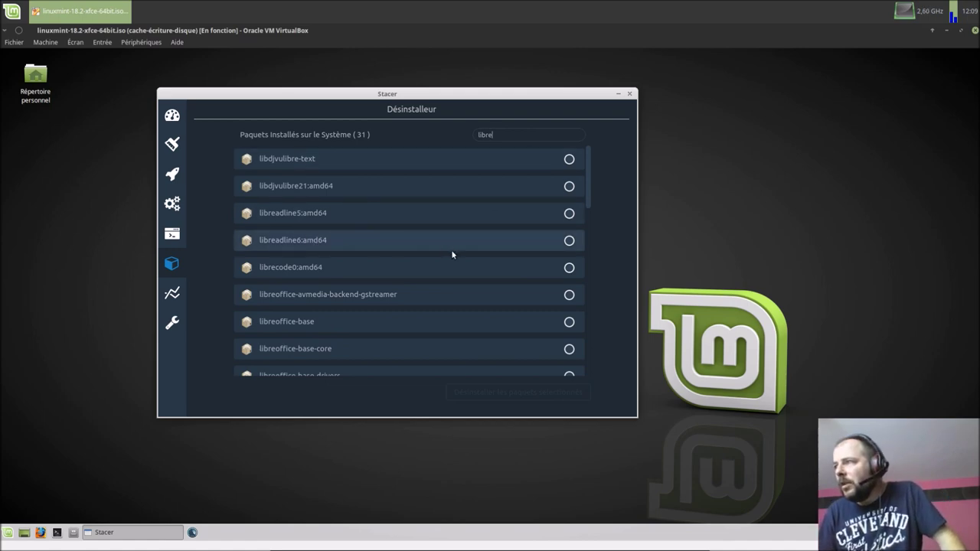
pyautogui.write('o')
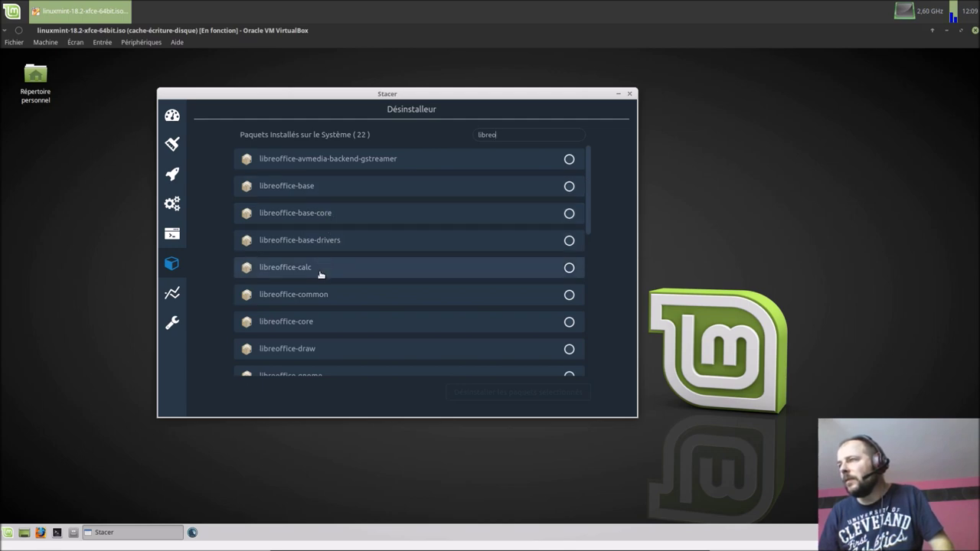
# - Look through the LibreOffice packages in the uninstaller and narrow the filter to "libreoffice-w"
pyautogui.scroll(-1, 330, 327)
pyautogui.scroll(-3, 330, 327)
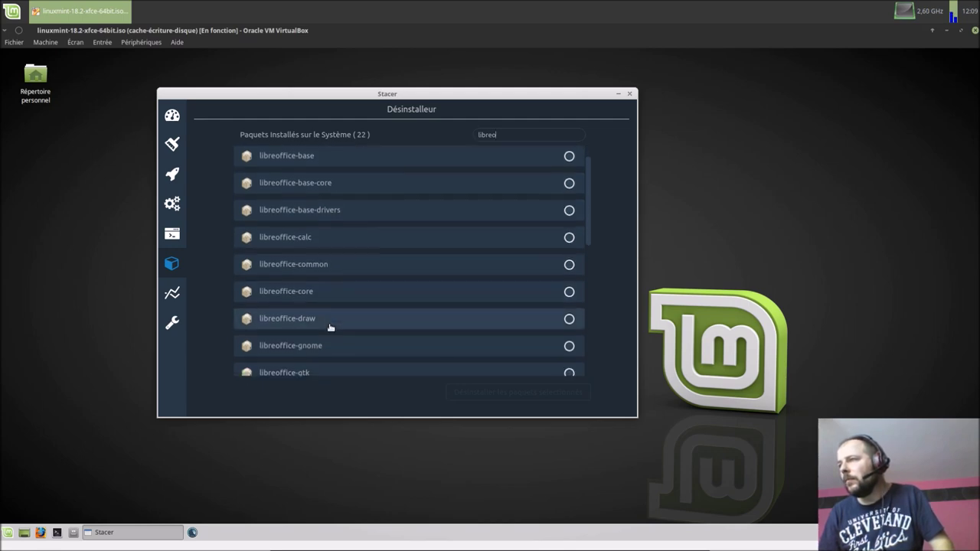
pyautogui.scroll(-4, 331, 328)
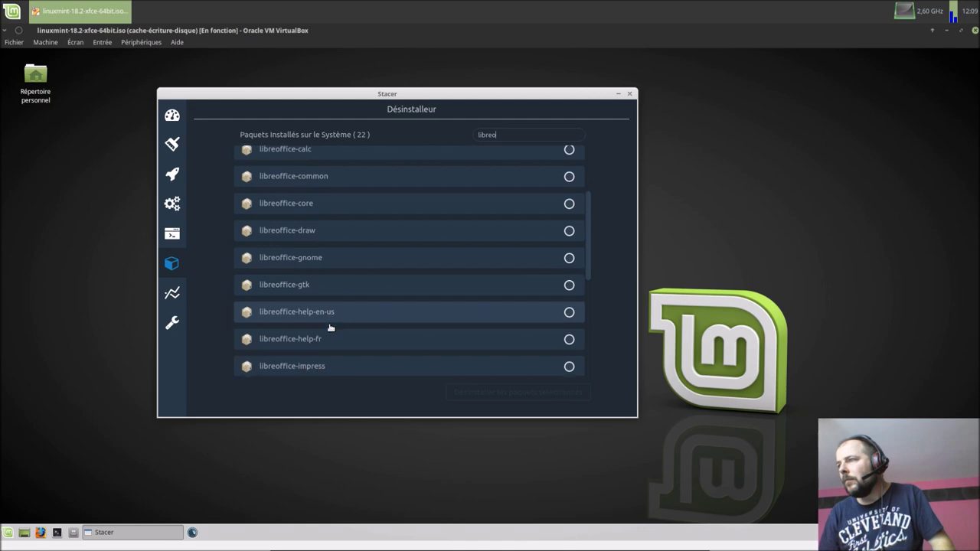
pyautogui.scroll(-3, 330, 327)
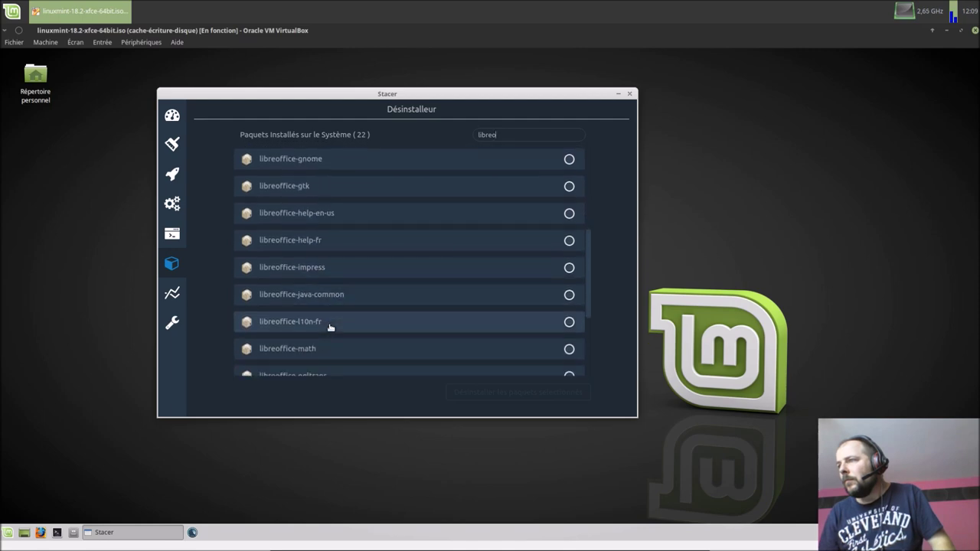
pyautogui.scroll(-4, 330, 328)
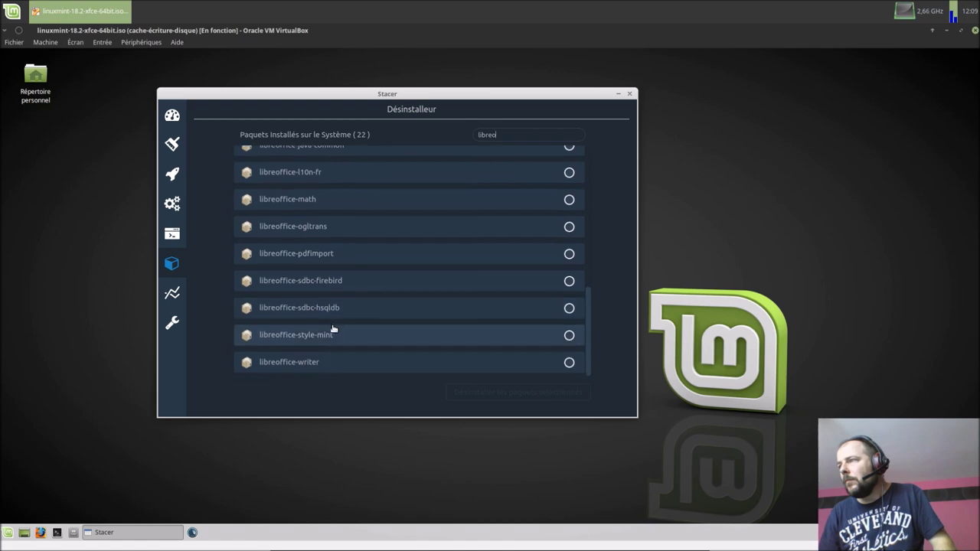
pyautogui.write('fi')
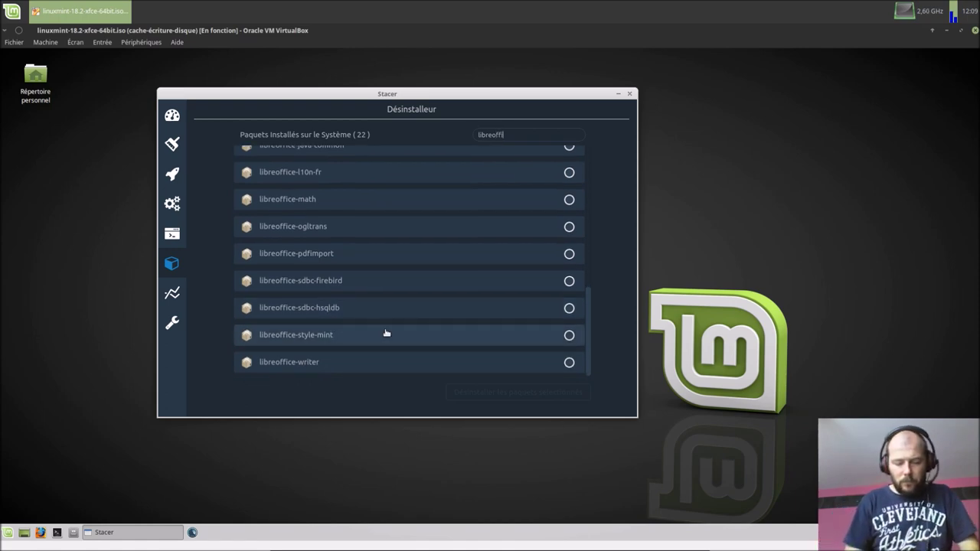
pyautogui.write('ce-w')
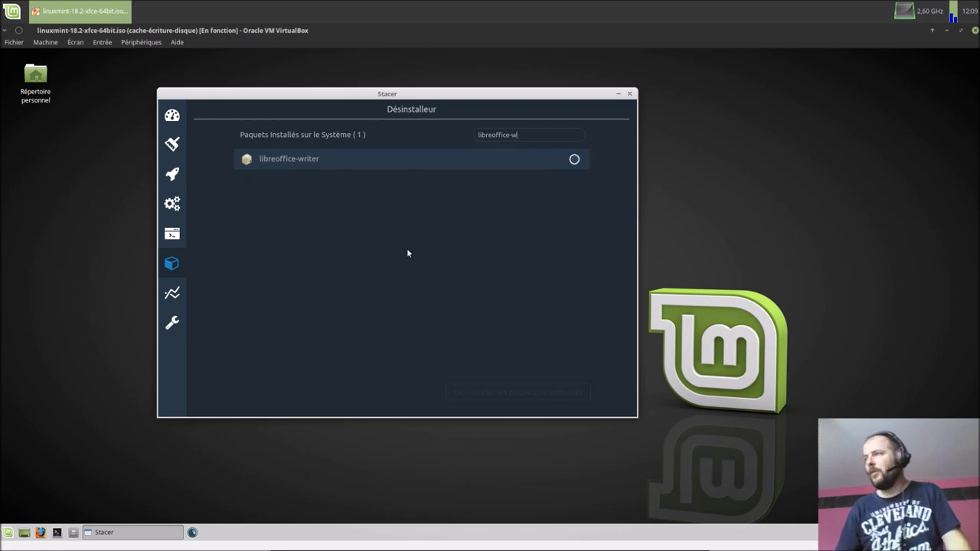
# - Try to uninstall the libreoffice-writer package, authorizing the removal with the account password
pyautogui.click(574, 159)
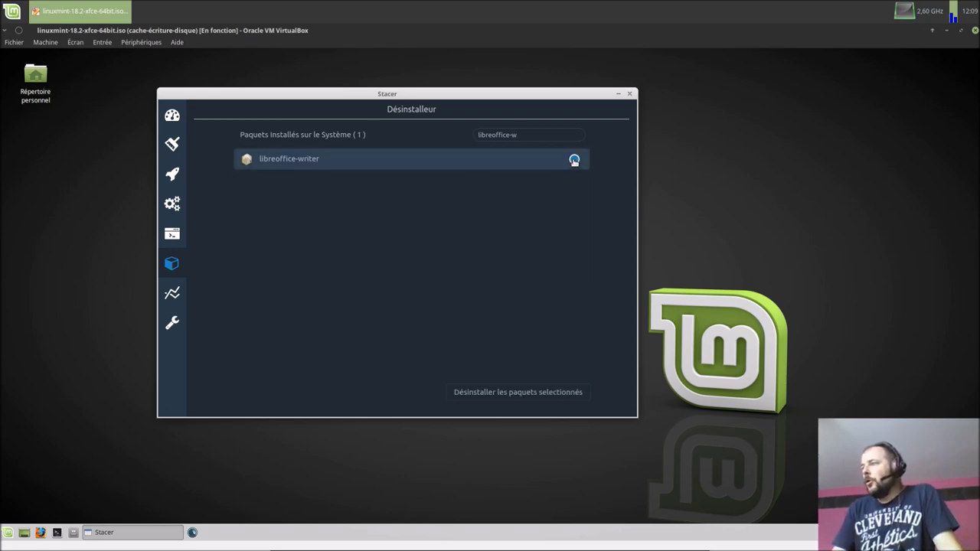
pyautogui.click(484, 395)
pyautogui.write('*******')
pyautogui.press('Return')
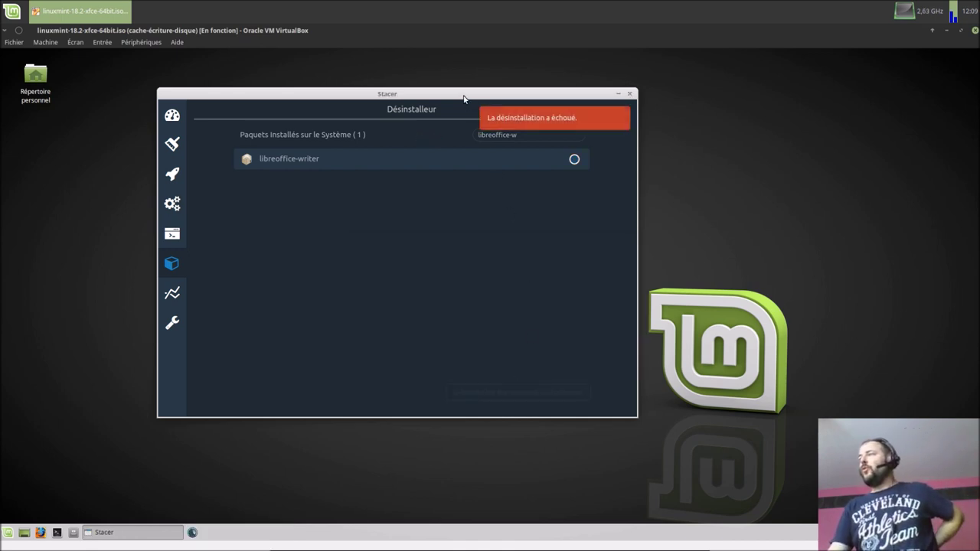
# - Close Stacer and relaunch it as root from a terminal with "sudo stacer", entering the account password
pyautogui.moveTo(463, 96); pyautogui.dragTo(687, 80)
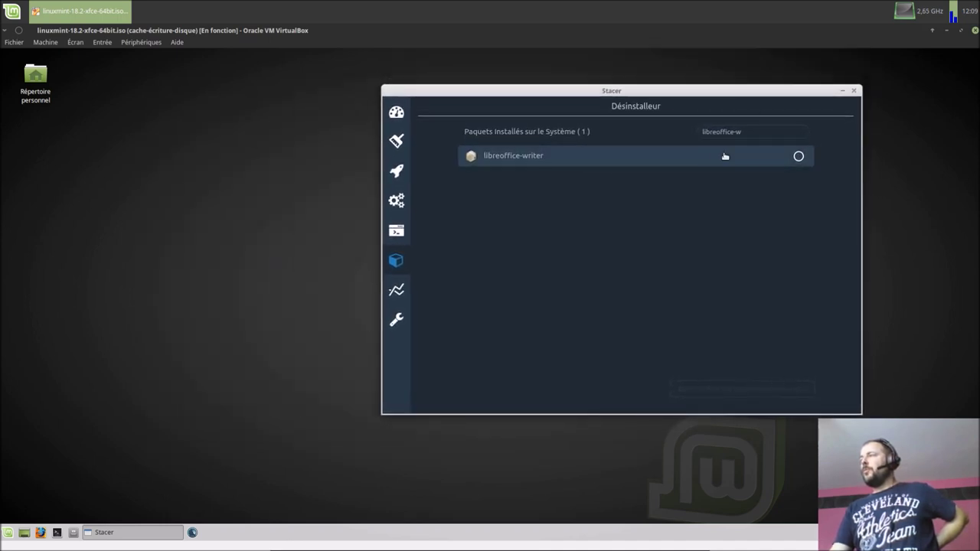
pyautogui.click(856, 92)
pyautogui.click(56, 532)
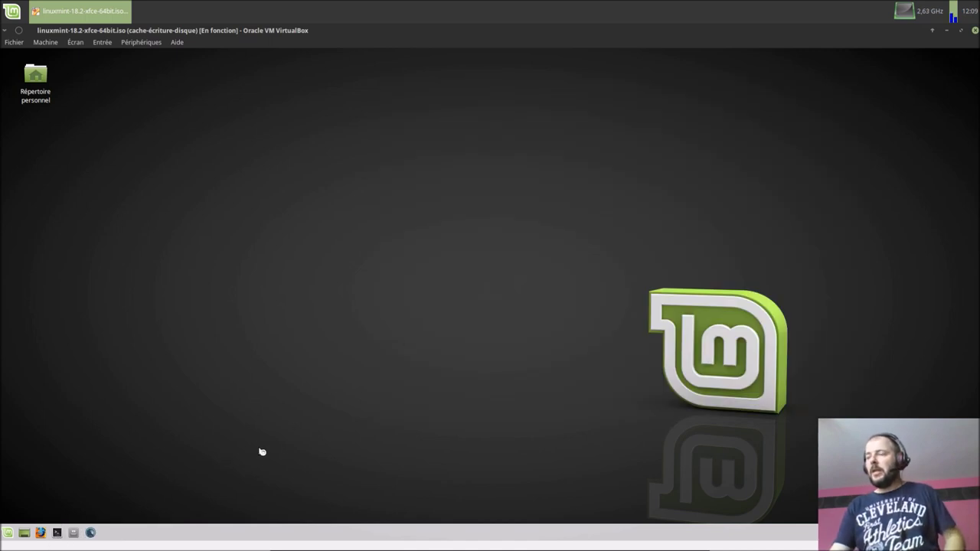
pyautogui.write('sudo ')
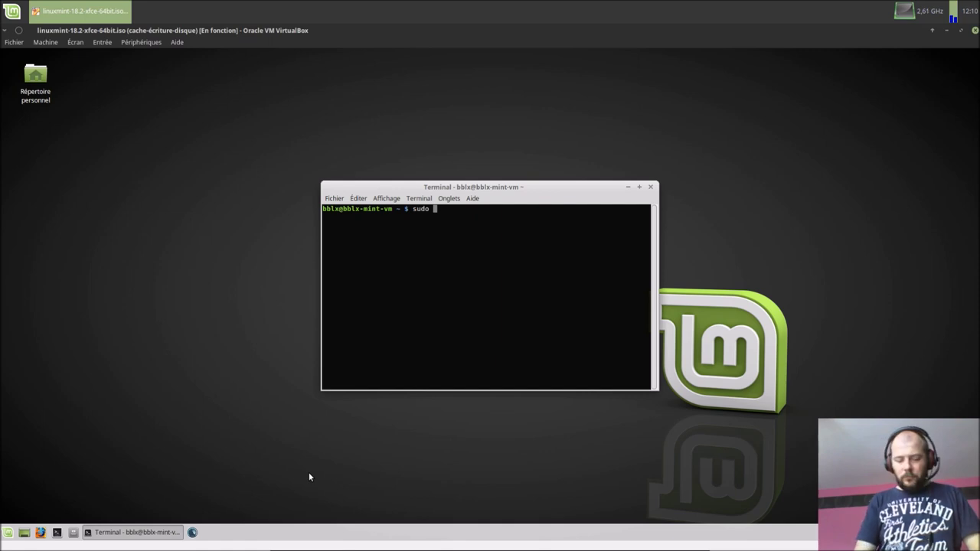
pyautogui.write('stacer')
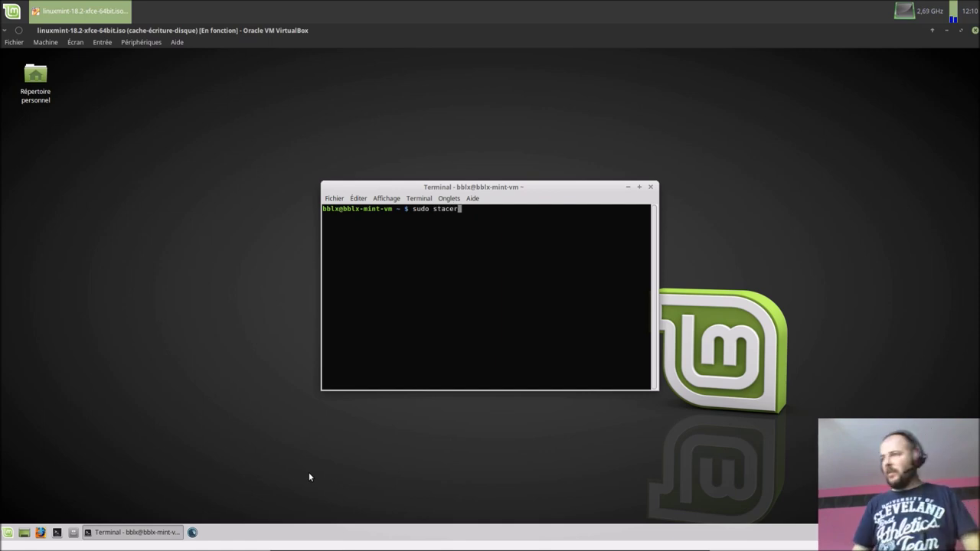
pyautogui.press('Return')
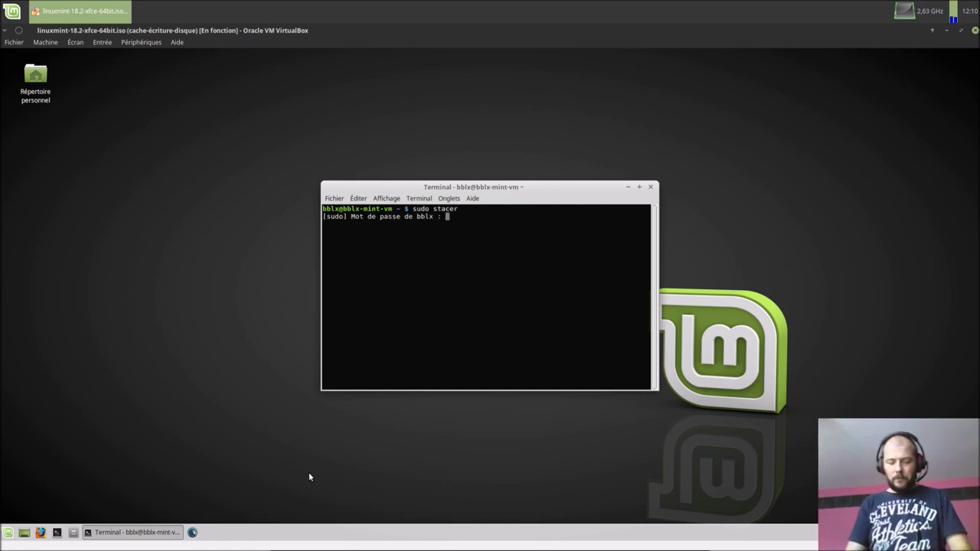
pyautogui.press('Return')
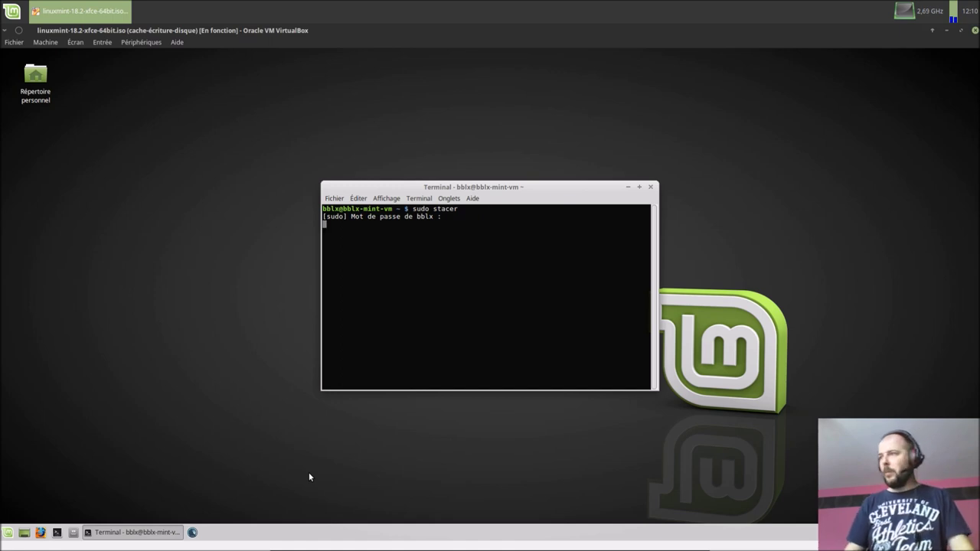
# - Arrange the terminal and the Stacer window side by side on the desktop without overlap
pyautogui.moveTo(483, 134); pyautogui.dragTo(689, 95)
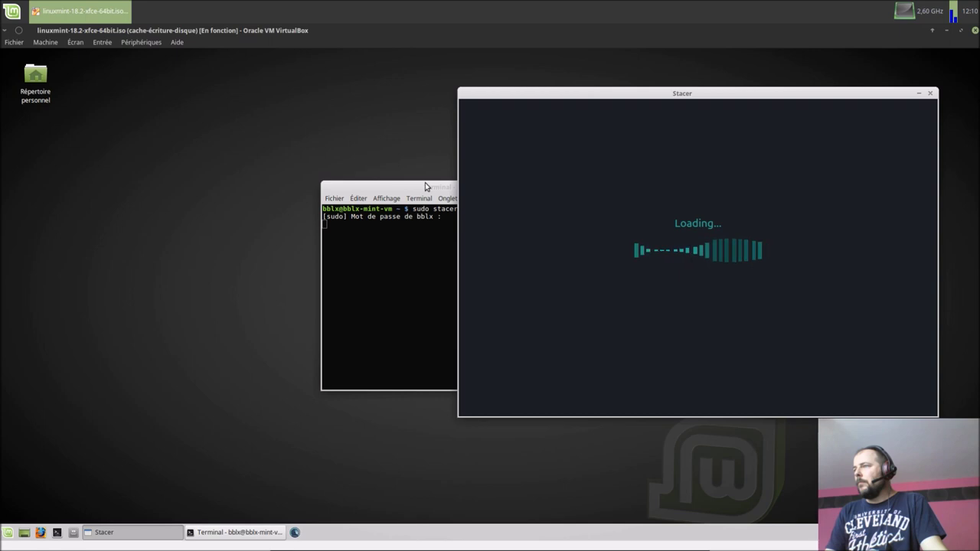
pyautogui.moveTo(425, 182); pyautogui.dragTo(139, 183)
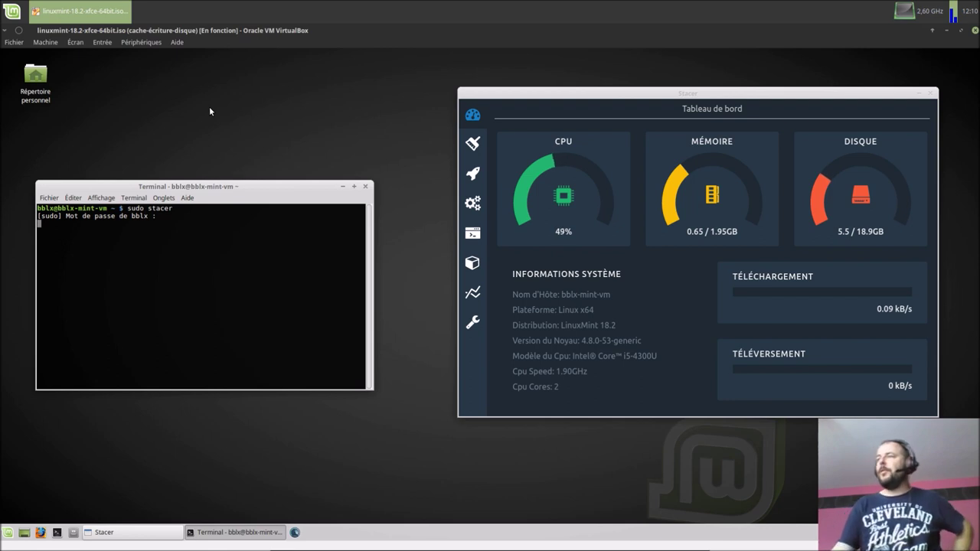
pyautogui.moveTo(565, 94); pyautogui.dragTo(532, 100)
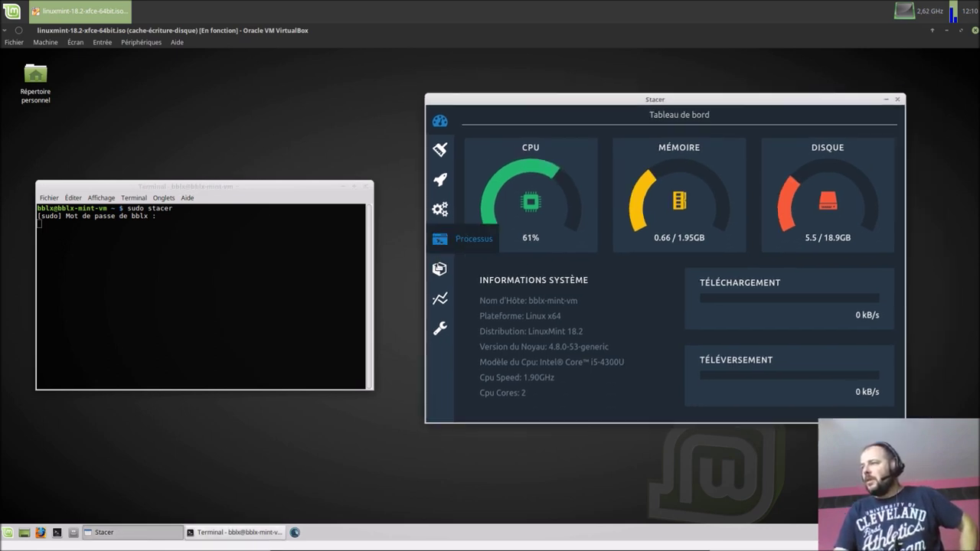
# - Filter the uninstaller's package list by "libreoffice-w", then remove and re-enter the final letter to recheck the search
pyautogui.click(439, 268)
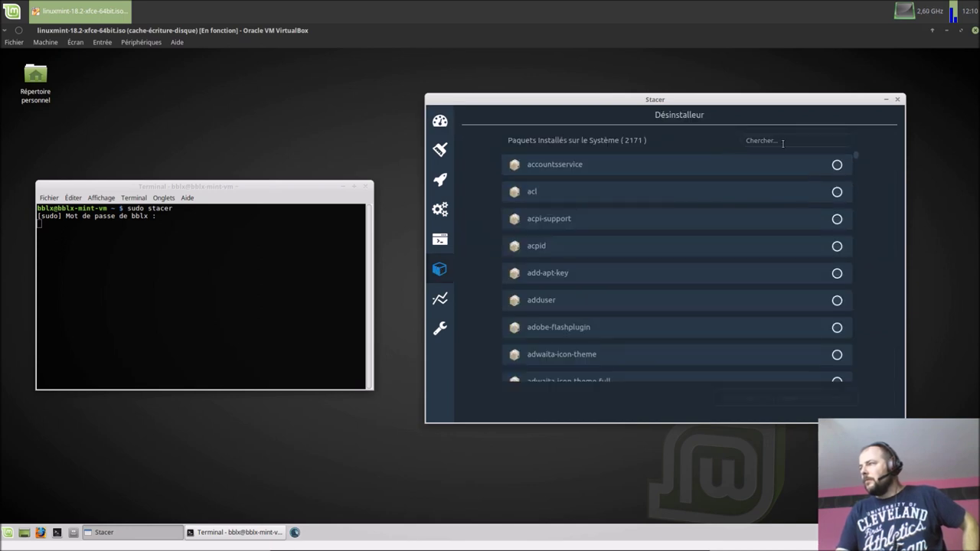
pyautogui.click(789, 140)
pyautogui.write('libreoffic')
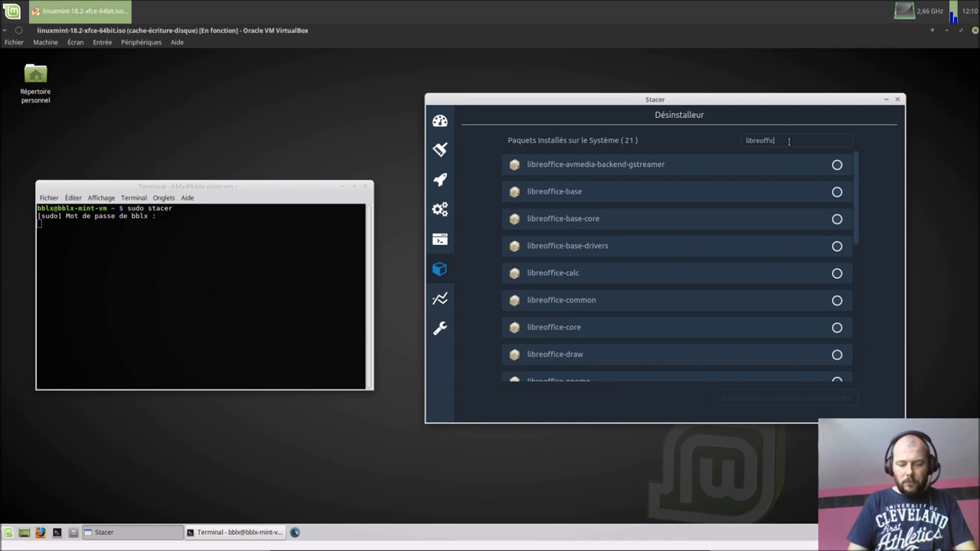
pyautogui.write('e-w')
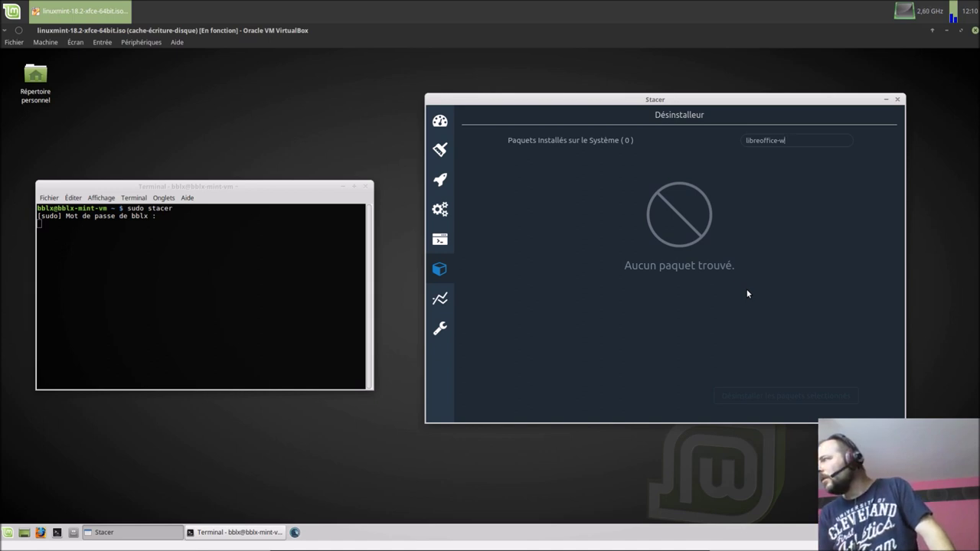
pyautogui.press('BackSpace')
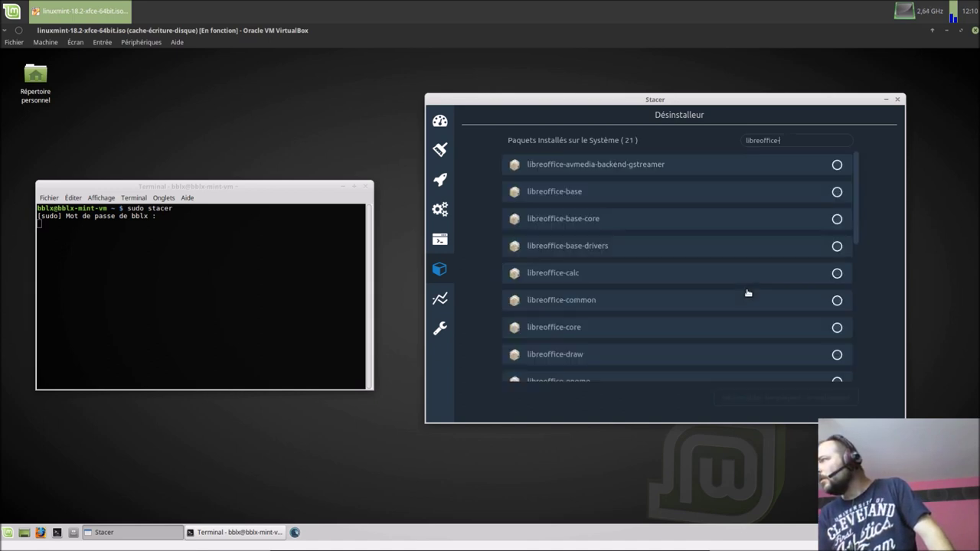
pyautogui.press('BackSpace')
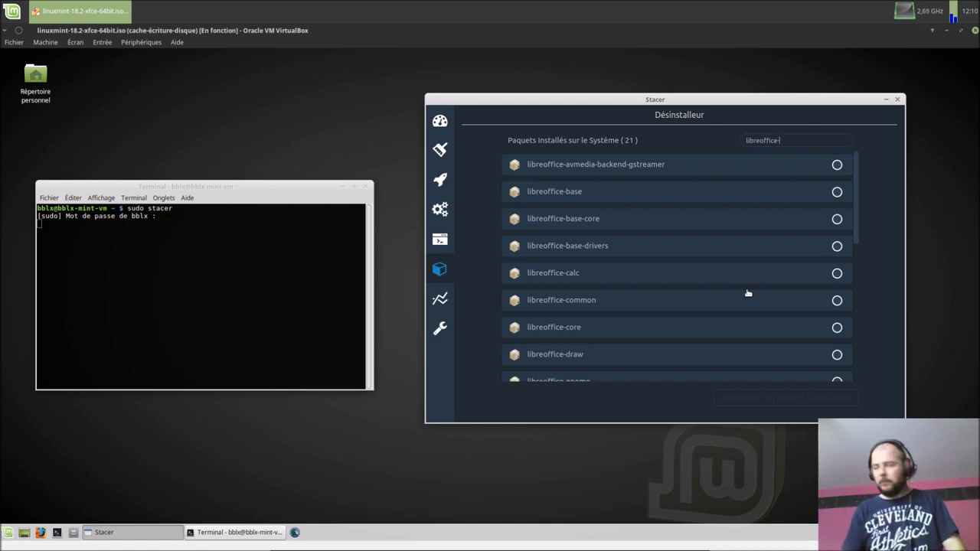
pyautogui.write('w')
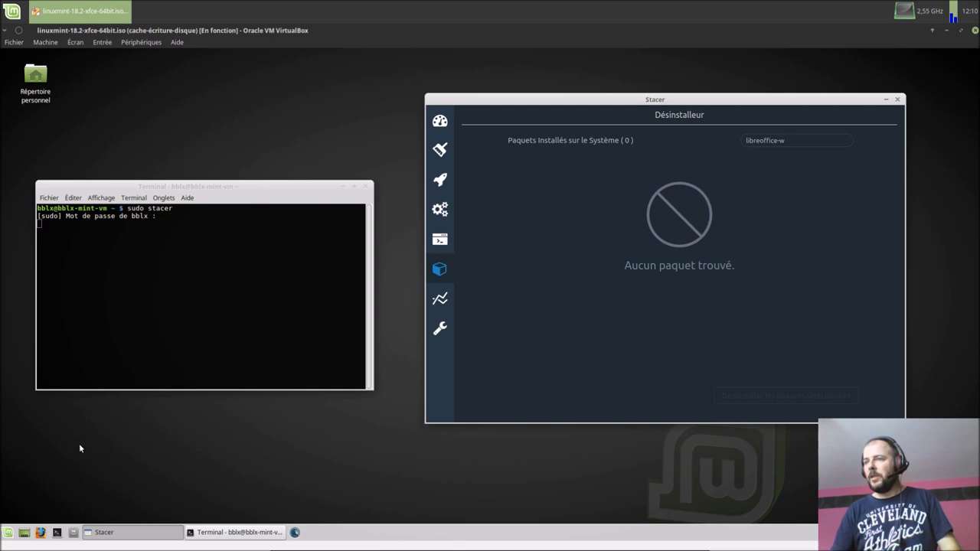
# - Search the application menu for "lib" to check the LibreOffice entries, and clear the search
pyautogui.click(11, 533)
pyautogui.write('lib')
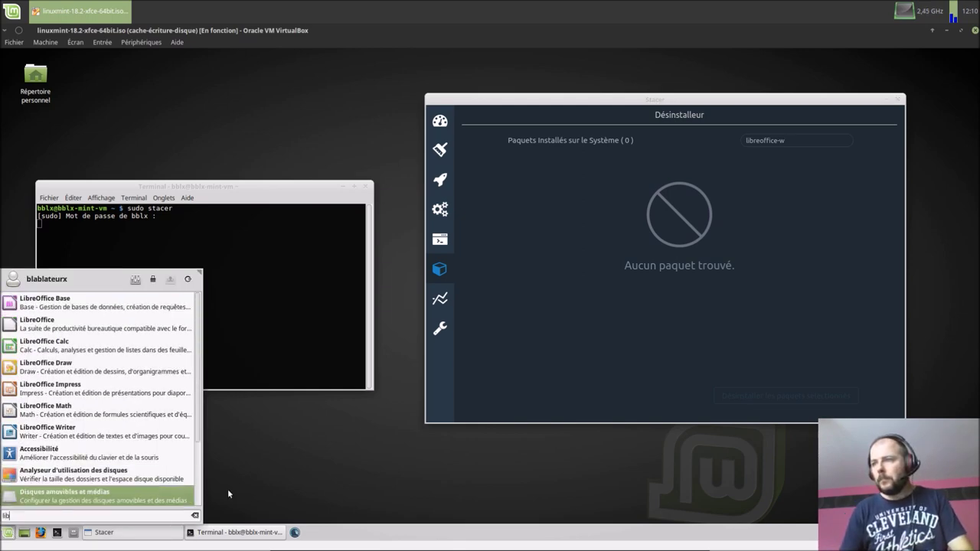
pyautogui.press('BackSpace')
pyautogui.press('BackSpace')
pyautogui.press('BackSpace')
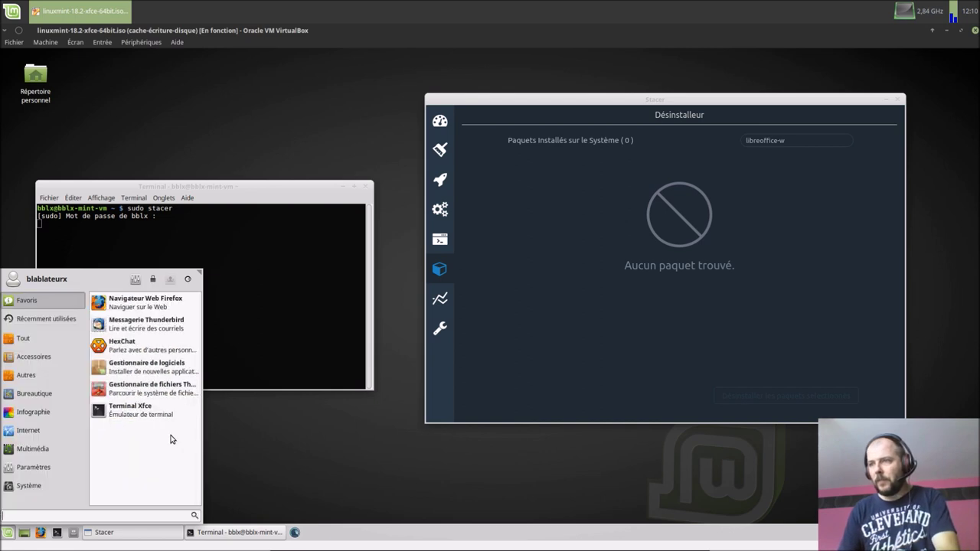
# - Launch LibreOffice Writer from the Bureautique category to test whether it still runs, and close it
pyautogui.click(32, 398)
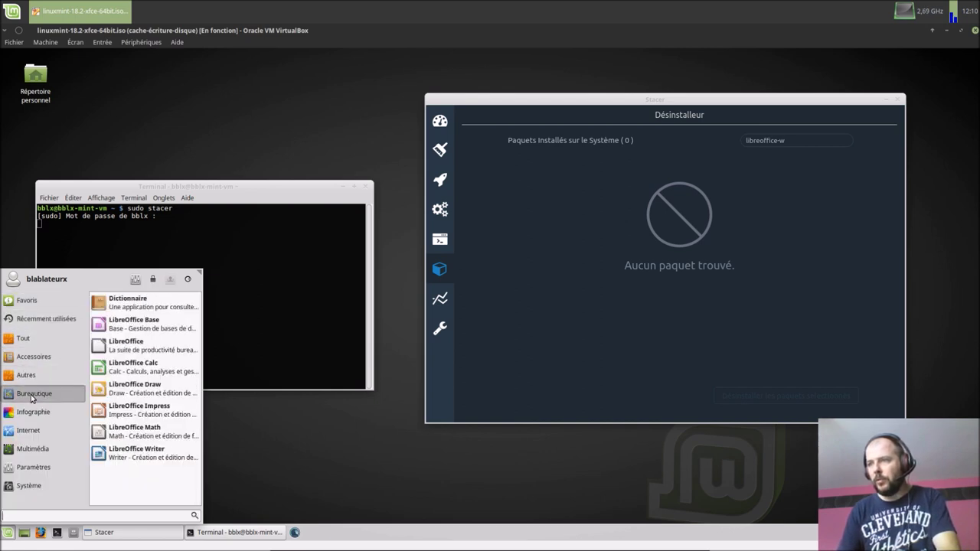
pyautogui.click(153, 453)
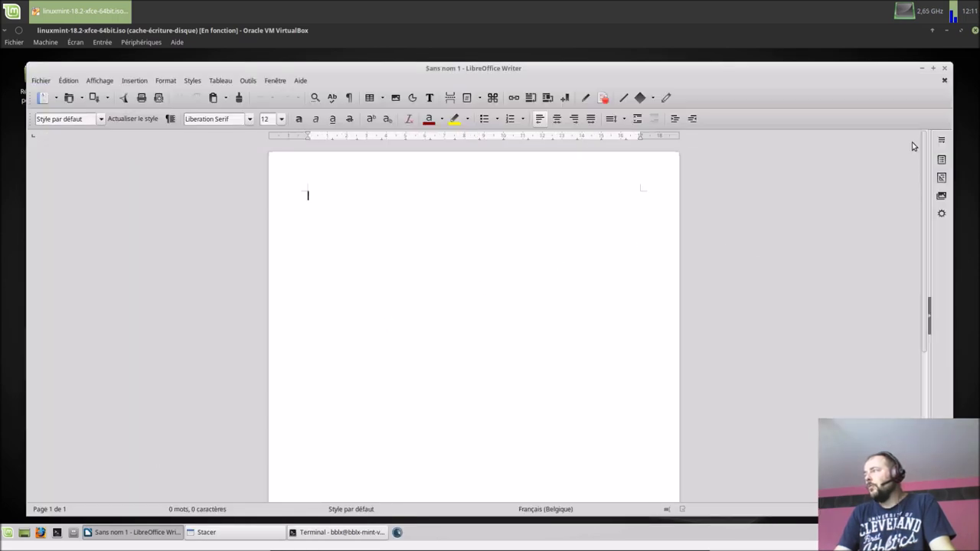
pyautogui.click(944, 68)
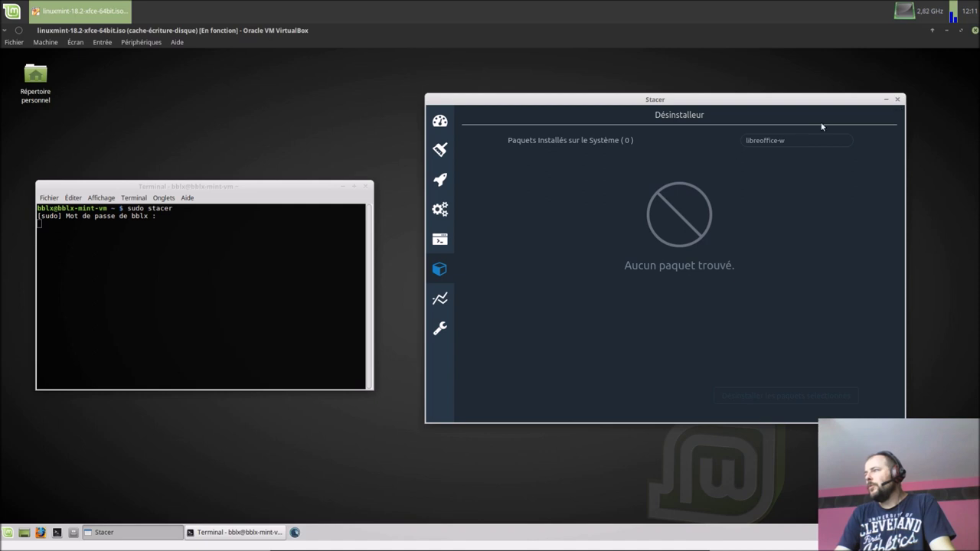
# - Close the root Stacer session and its terminal, and start Stacer again as a normal user
pyautogui.click(898, 99)
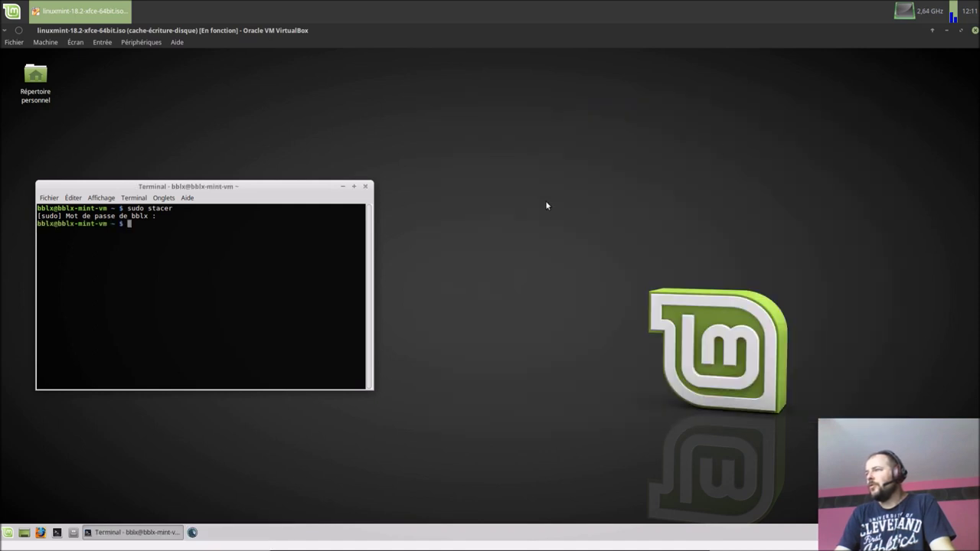
pyautogui.click(366, 186)
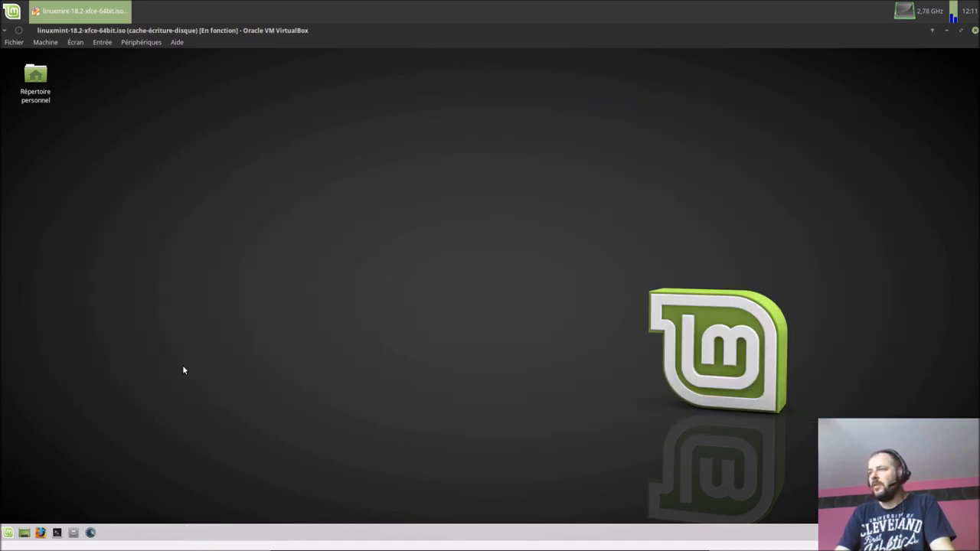
pyautogui.click(92, 536)
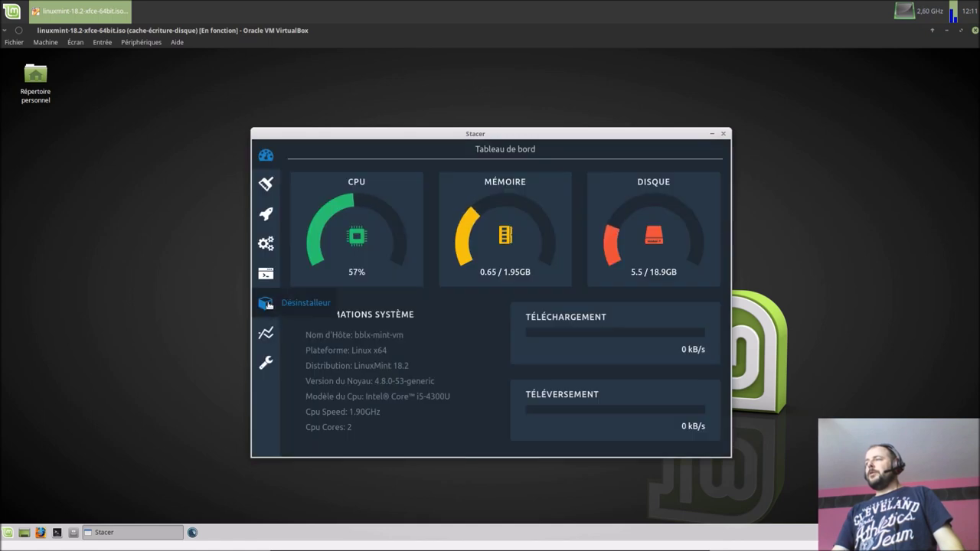
# - Search the installed packages for "libreoffice-w" in the relaunched Stacer's uninstaller
pyautogui.click(266, 303)
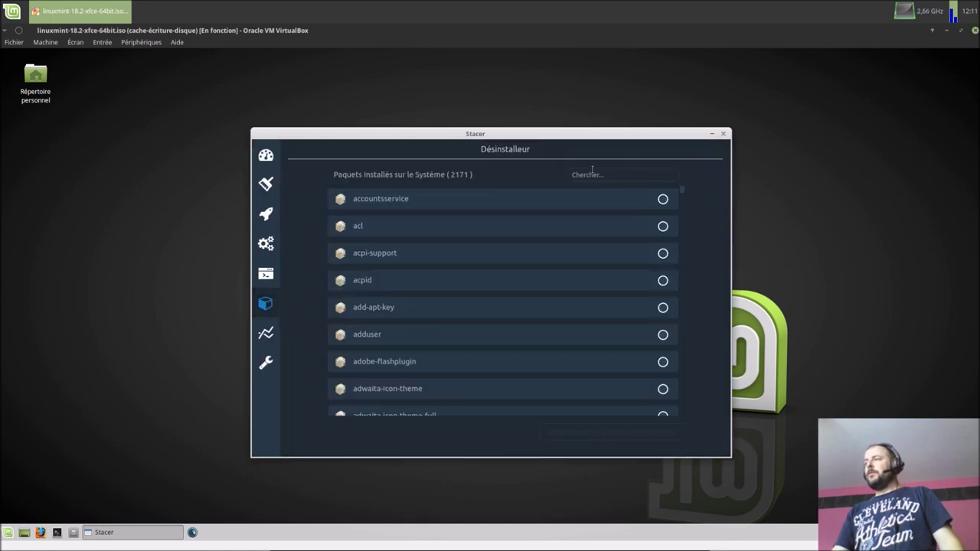
pyautogui.click(592, 173)
pyautogui.write('lib')
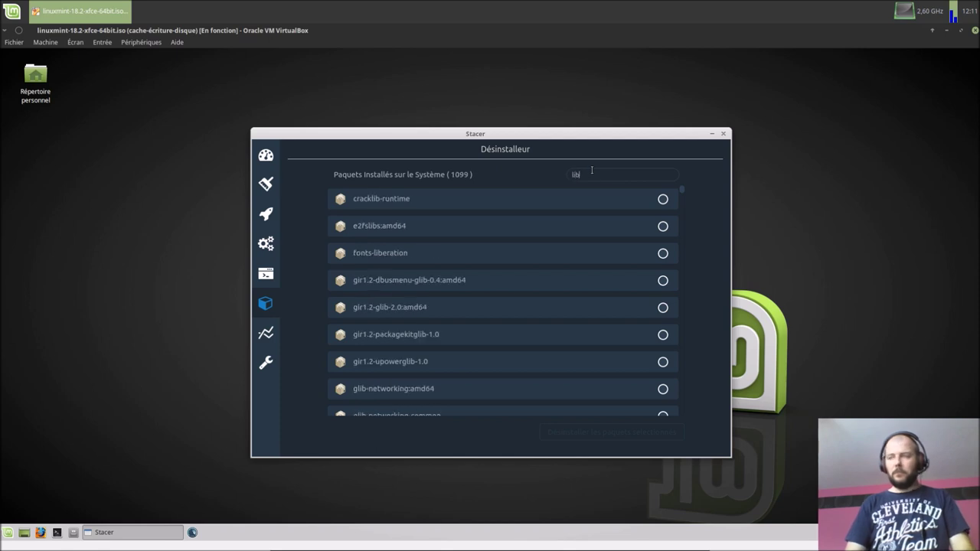
pyautogui.write('reo')
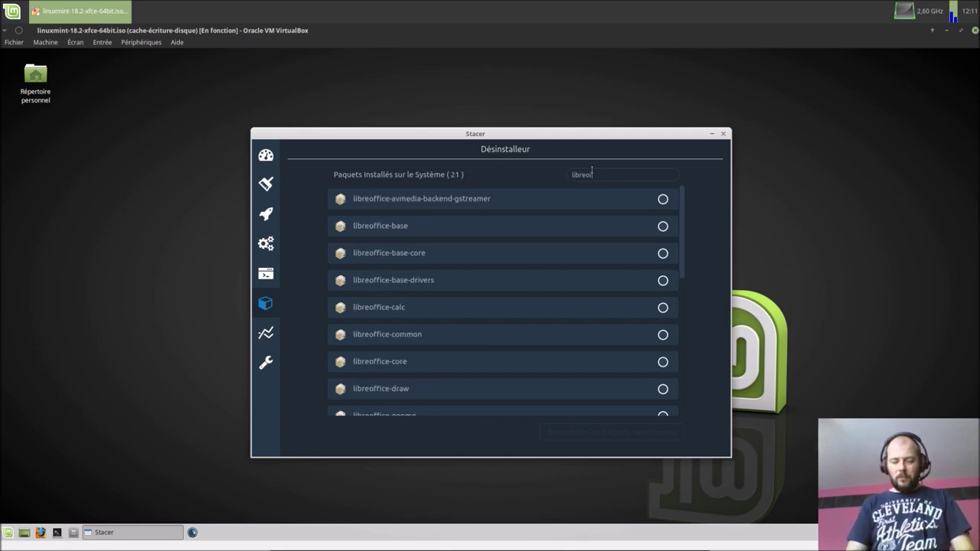
pyautogui.write('ffice-w')
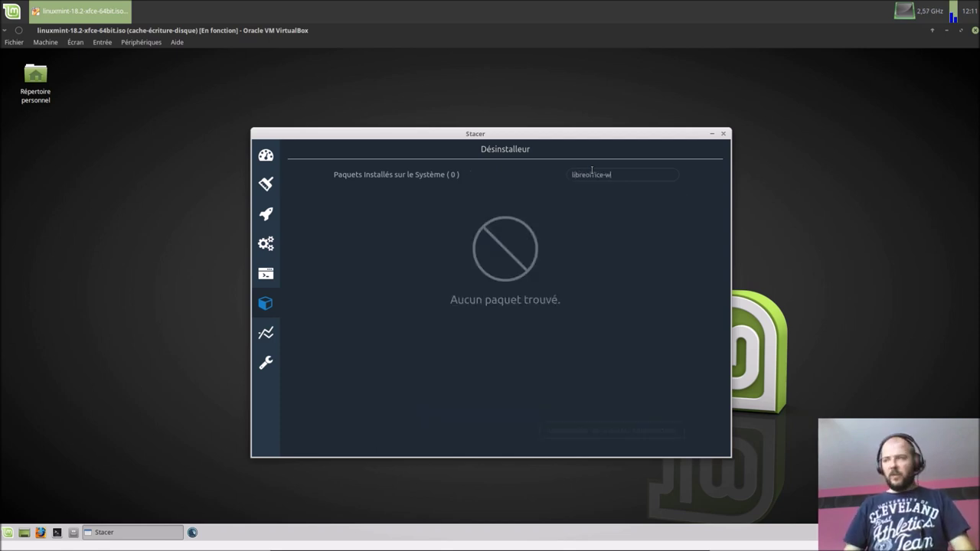
# - Close Stacer, log out of the desktop session, and log back in with the account password
pyautogui.press('BackSpace')
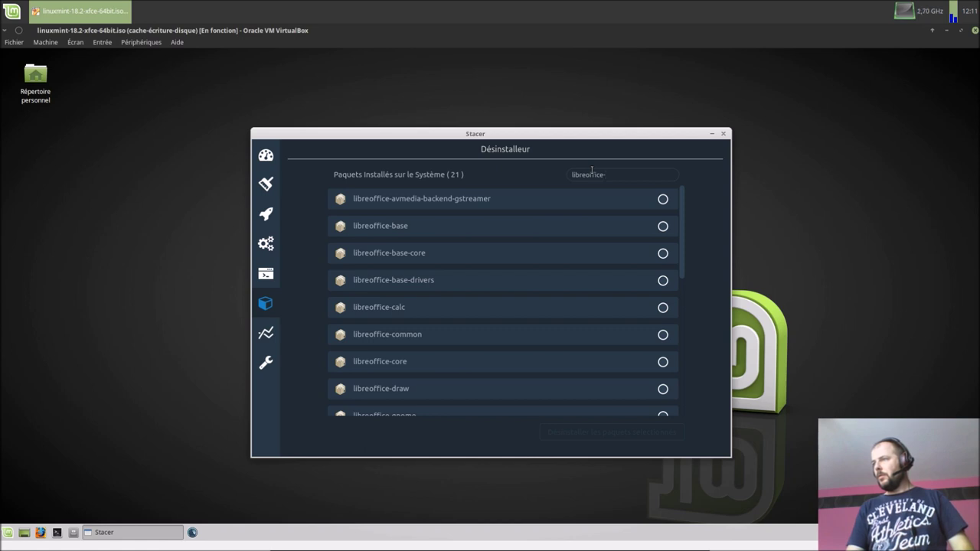
pyautogui.click(723, 133)
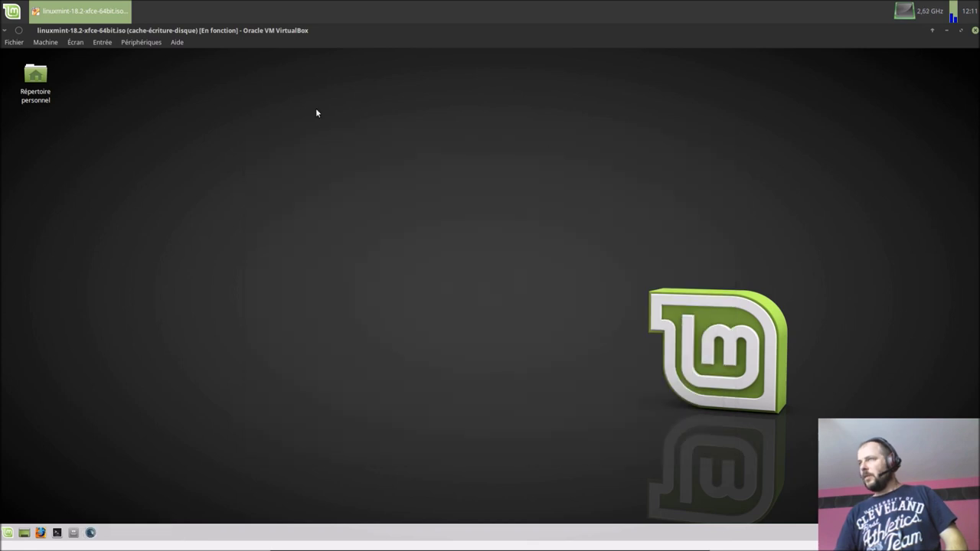
pyautogui.click(8, 533)
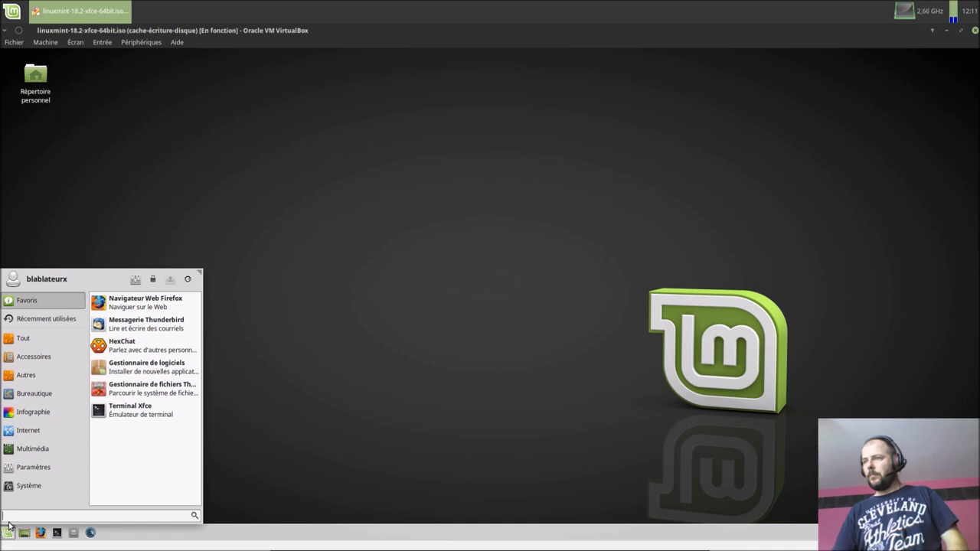
pyautogui.click(184, 280)
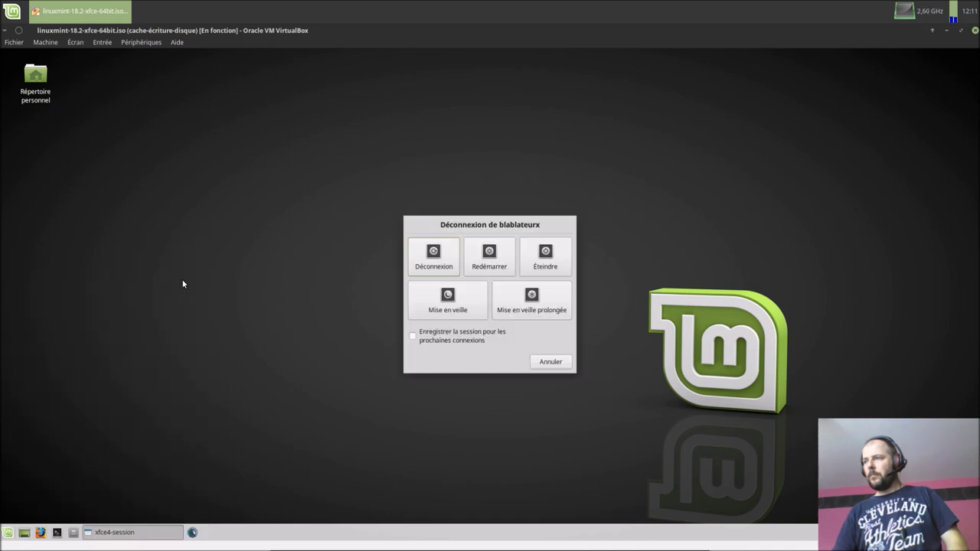
pyautogui.click(444, 264)
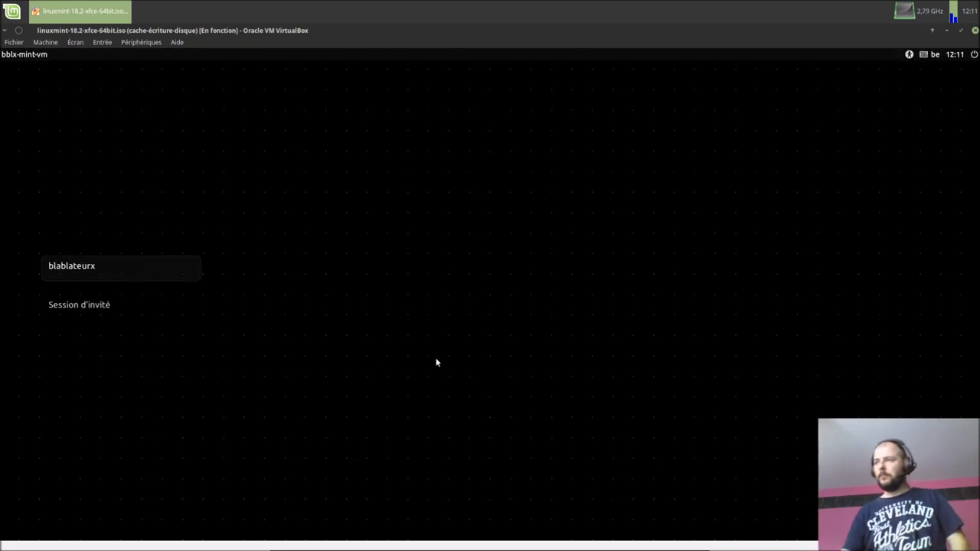
pyautogui.write('******')
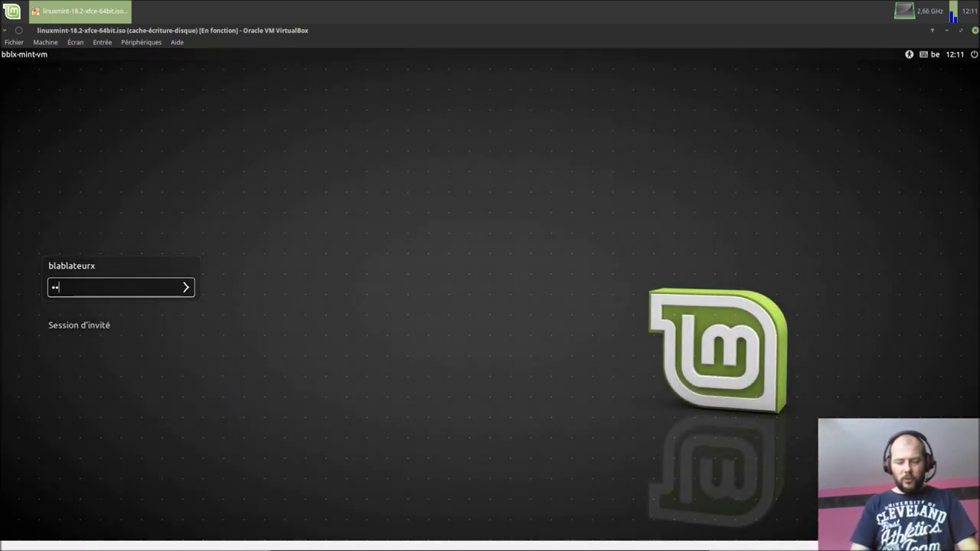
pyautogui.press('Return')
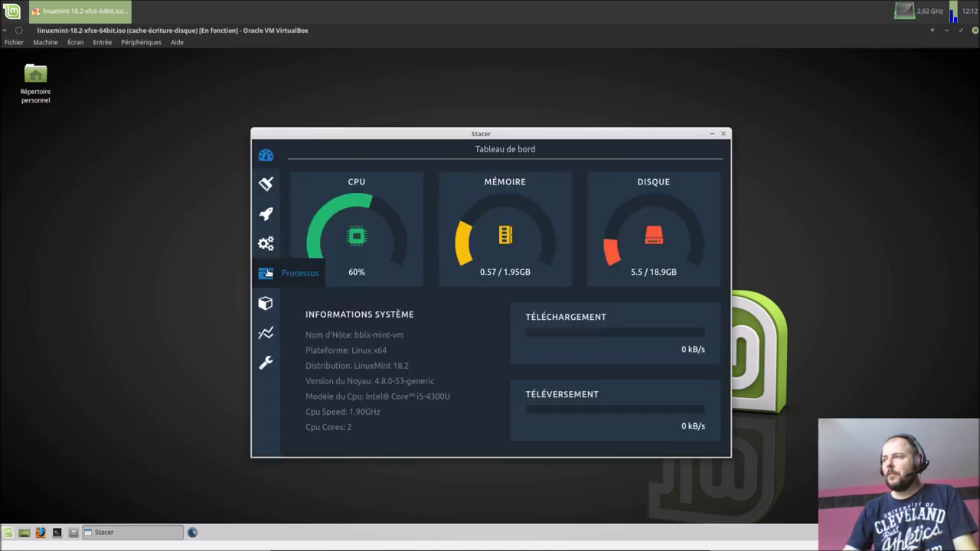
# - Recheck the uninstaller's package list for "libreoffice-w" in the new session, and clear the search
pyautogui.click(269, 303)
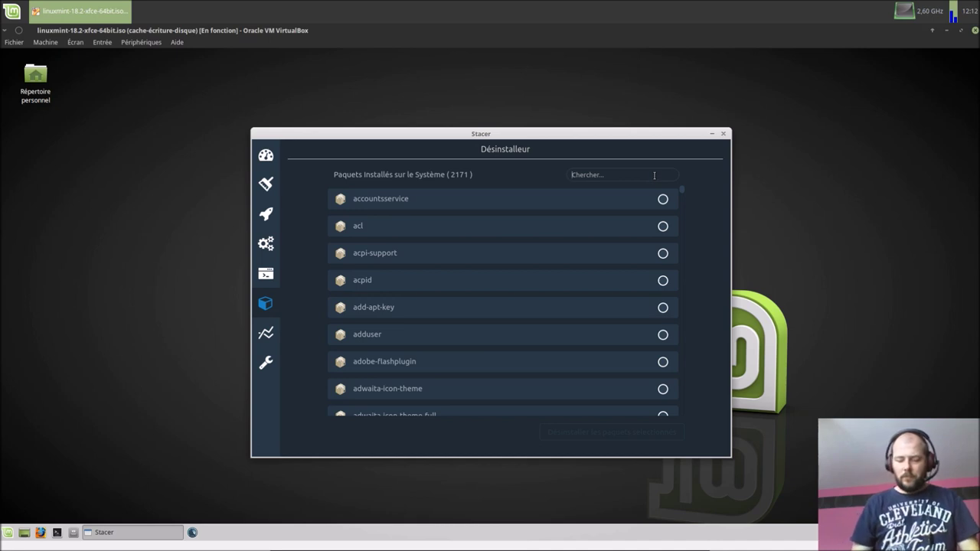
pyautogui.write('libre')
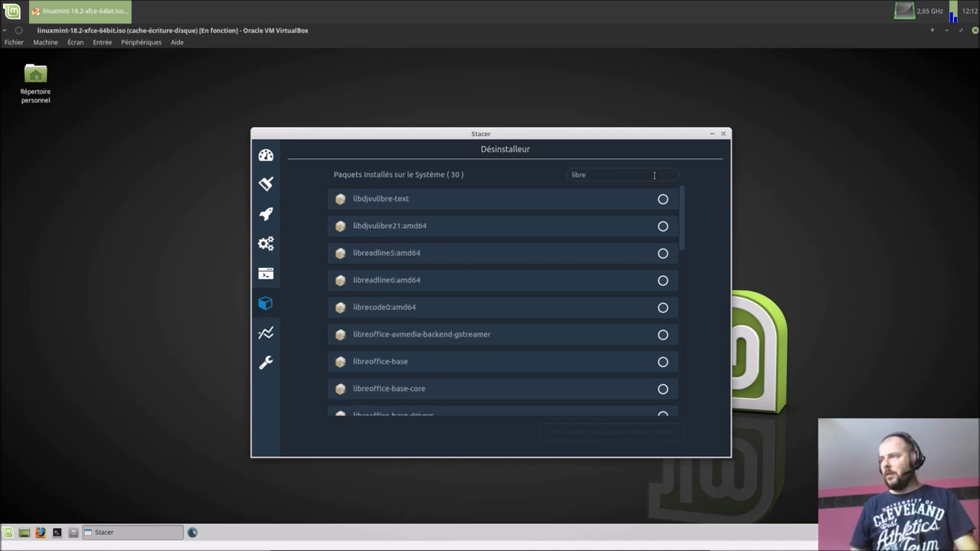
pyautogui.write('office-w')
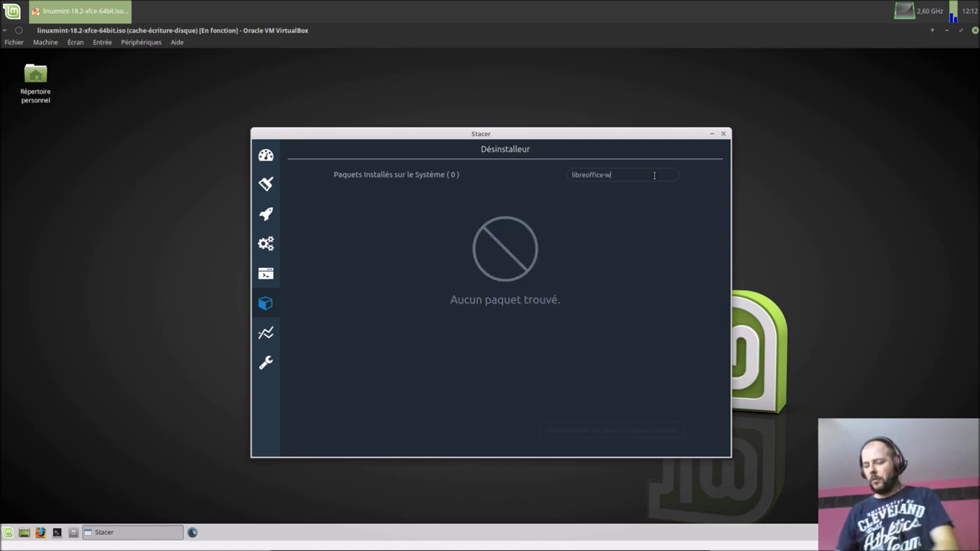
pyautogui.press('BackSpace')
pyautogui.press('BackSpace')
pyautogui.press('BackSpace')
pyautogui.press('BackSpace')
pyautogui.press('BackSpace')
pyautogui.press('BackSpace')
pyautogui.press('BackSpace')
pyautogui.press('BackSpace')
pyautogui.press('BackSpace')
pyautogui.press('BackSpace')
pyautogui.press('BackSpace')
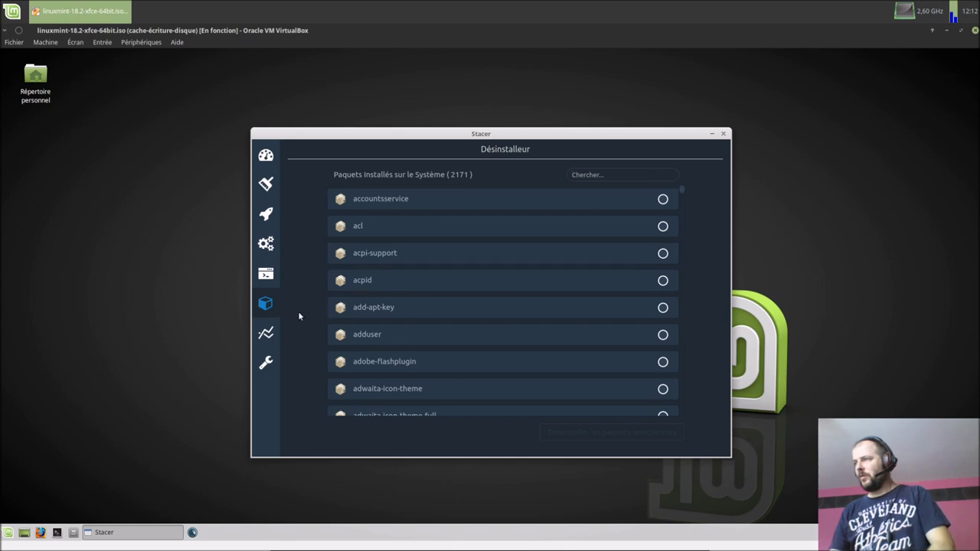
# - Review Stacer's resource activity graphs, application options, dashboard and system cleaner pages
pyautogui.click(263, 333)
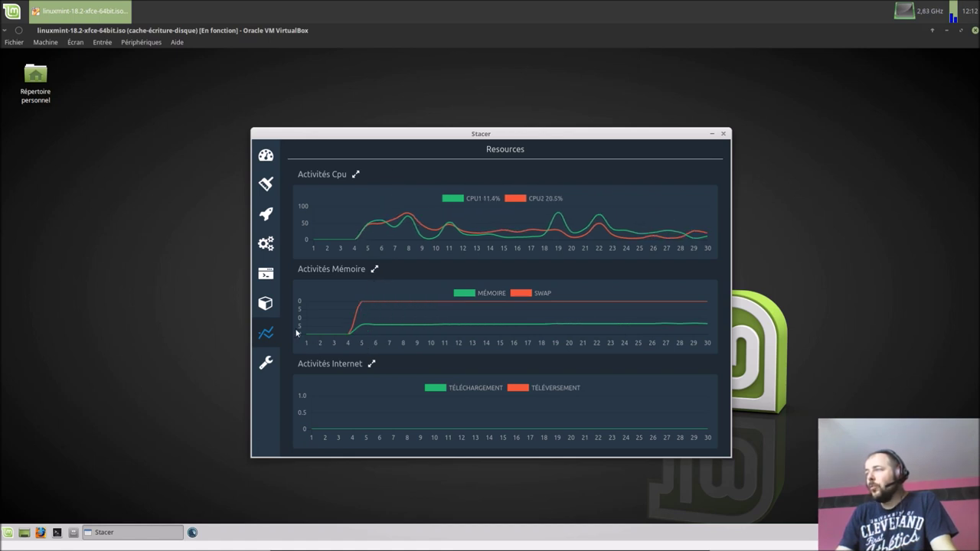
pyautogui.click(266, 155)
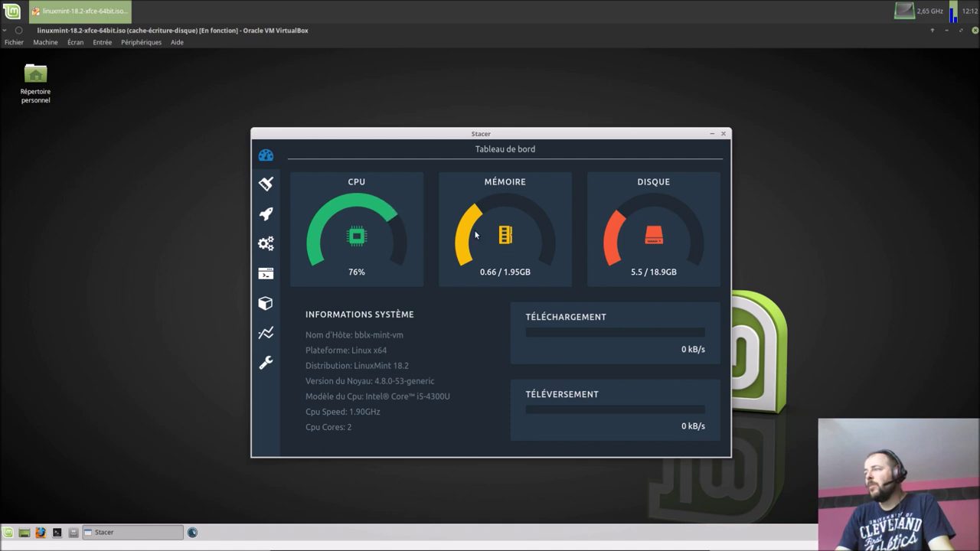
pyautogui.click(266, 333)
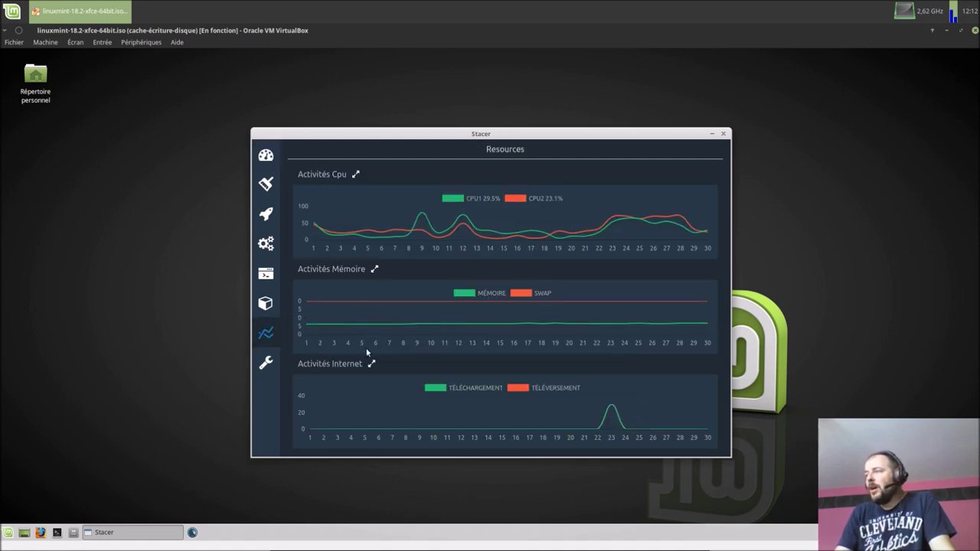
pyautogui.click(274, 367)
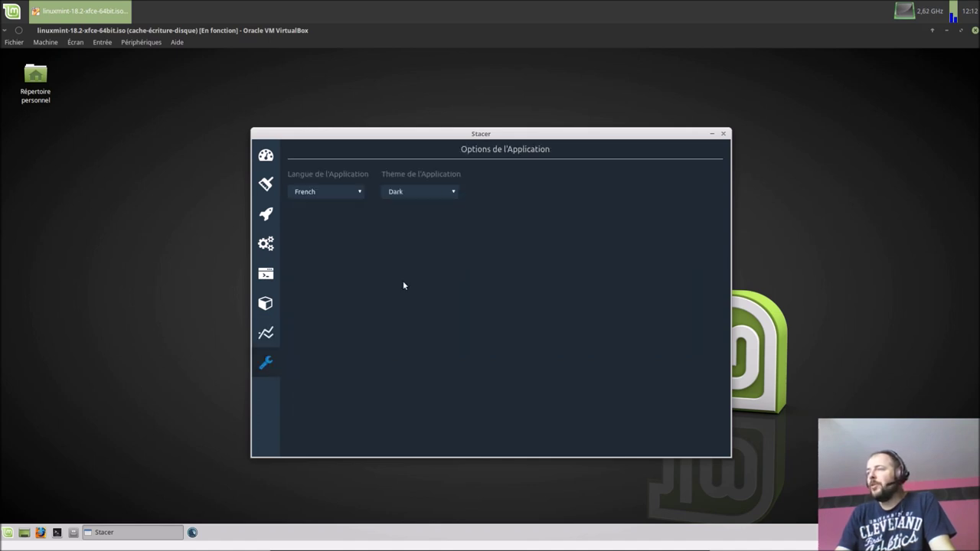
pyautogui.click(266, 155)
pyautogui.moveTo(412, 139); pyautogui.dragTo(423, 109)
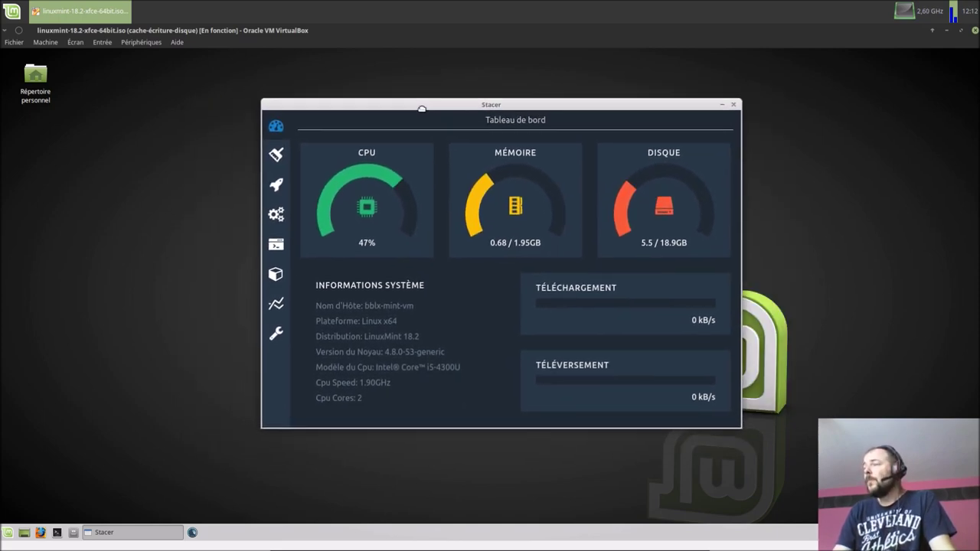
pyautogui.click(278, 163)
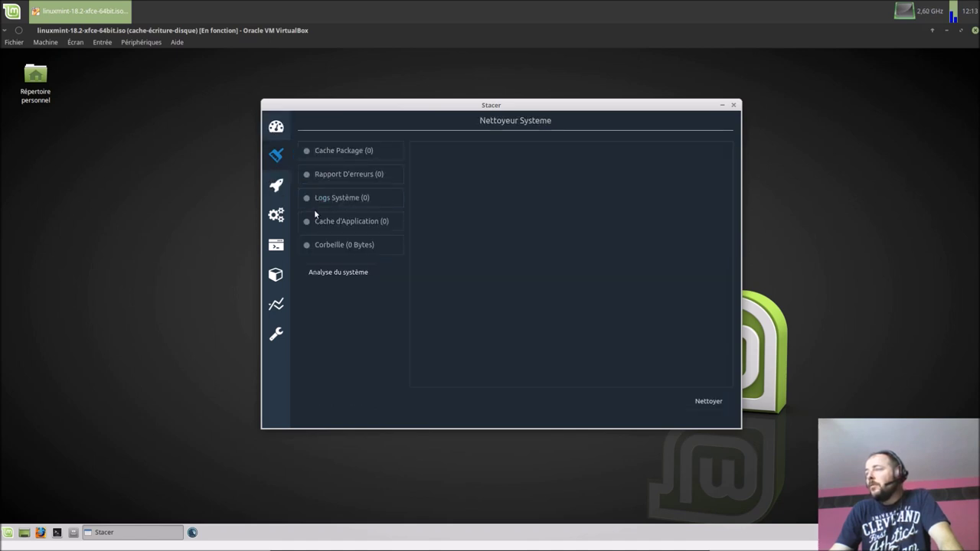
# - Open the form for adding a startup application in Stacer
pyautogui.click(276, 191)
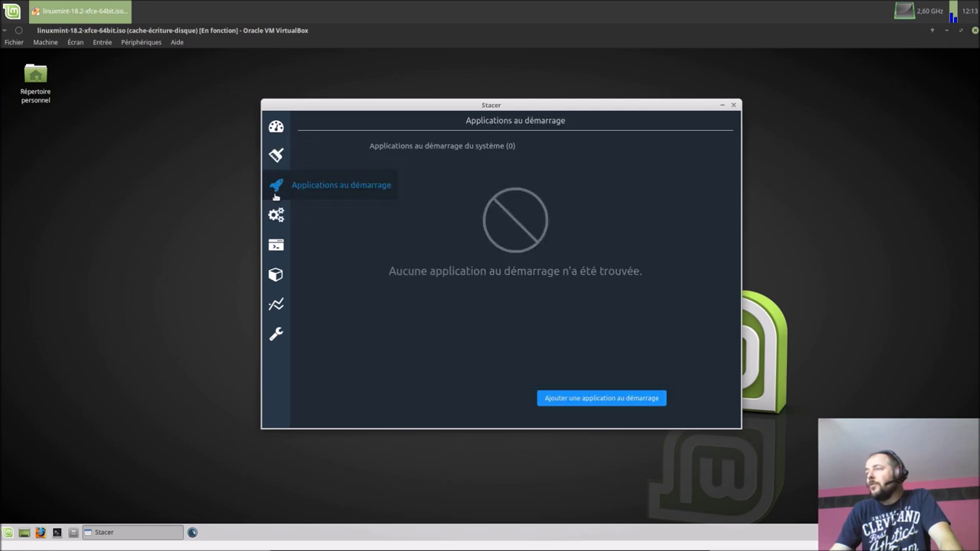
pyautogui.click(554, 404)
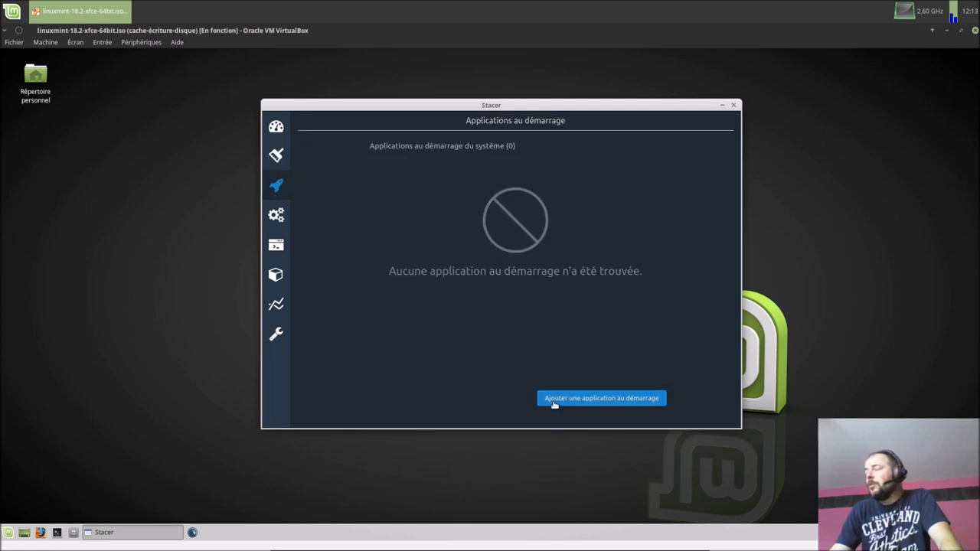
pyautogui.click(554, 400)
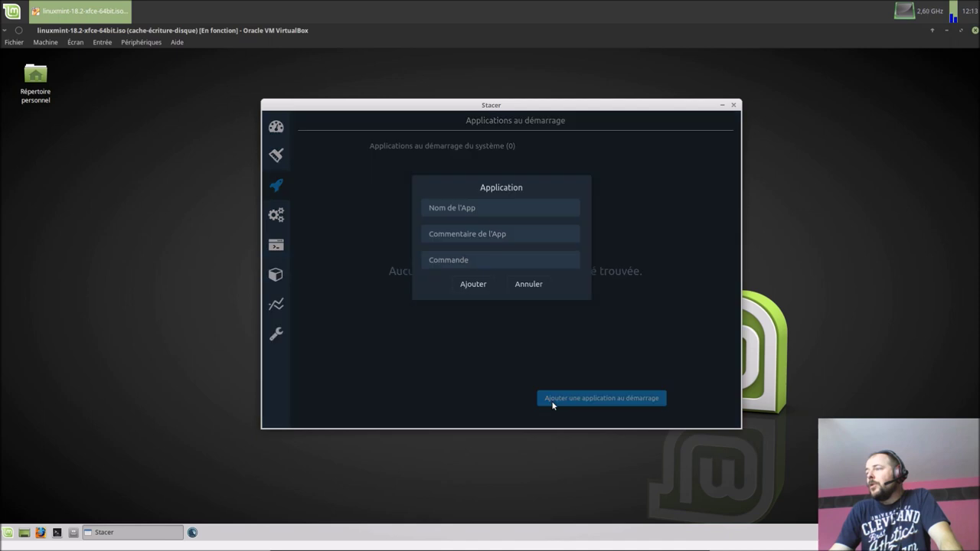
# - Try to launch Writer from a terminal with the command "libreoffice-writer", and close the terminal
pyautogui.click(57, 532)
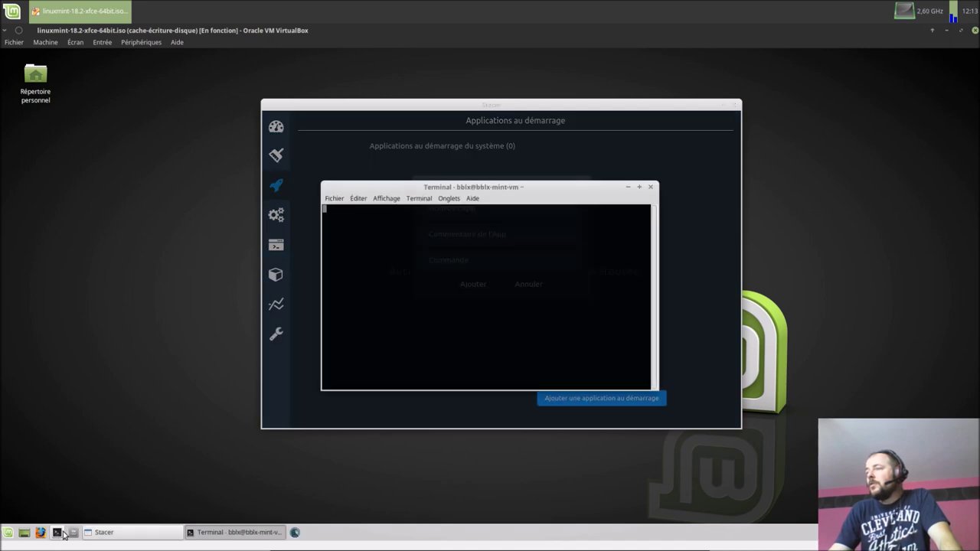
pyautogui.tripleClick(361, 370)
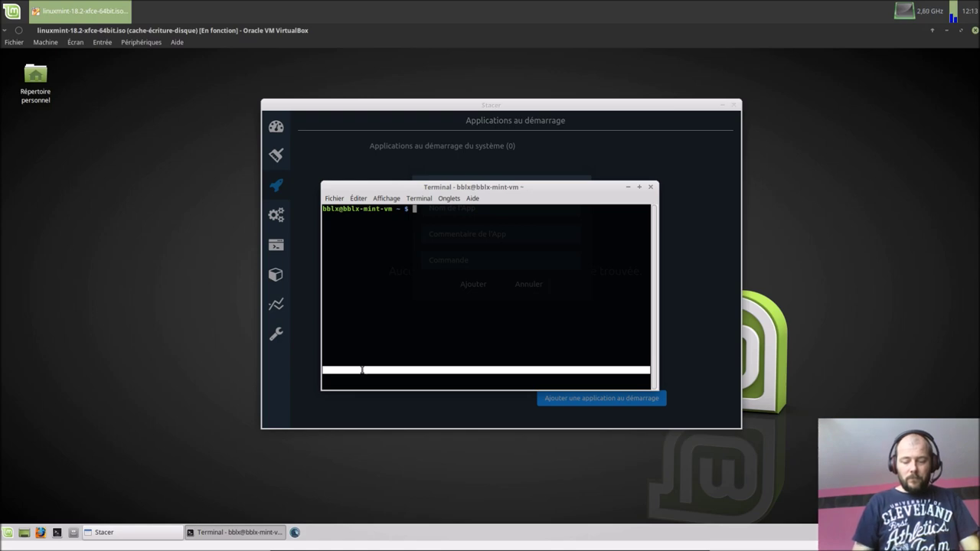
pyautogui.write('libre')
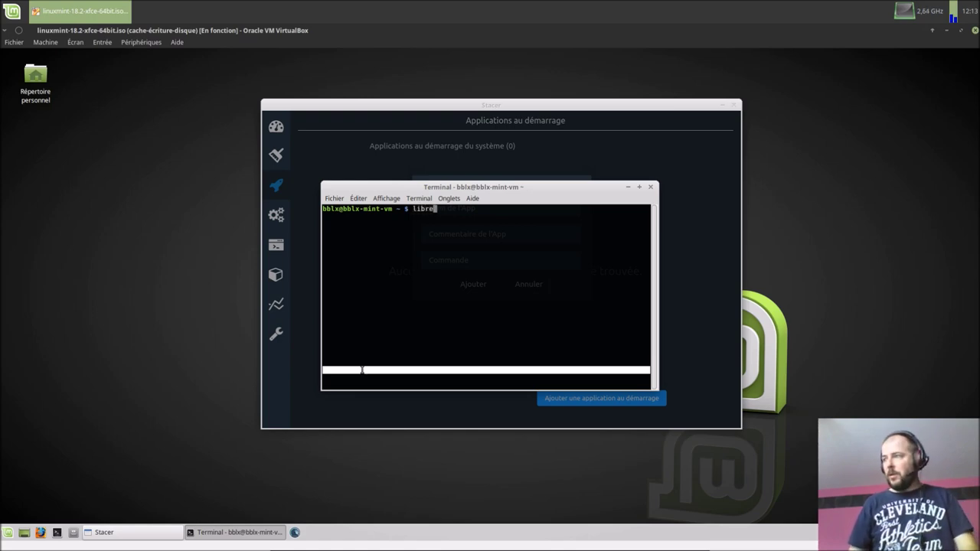
pyautogui.write('office')
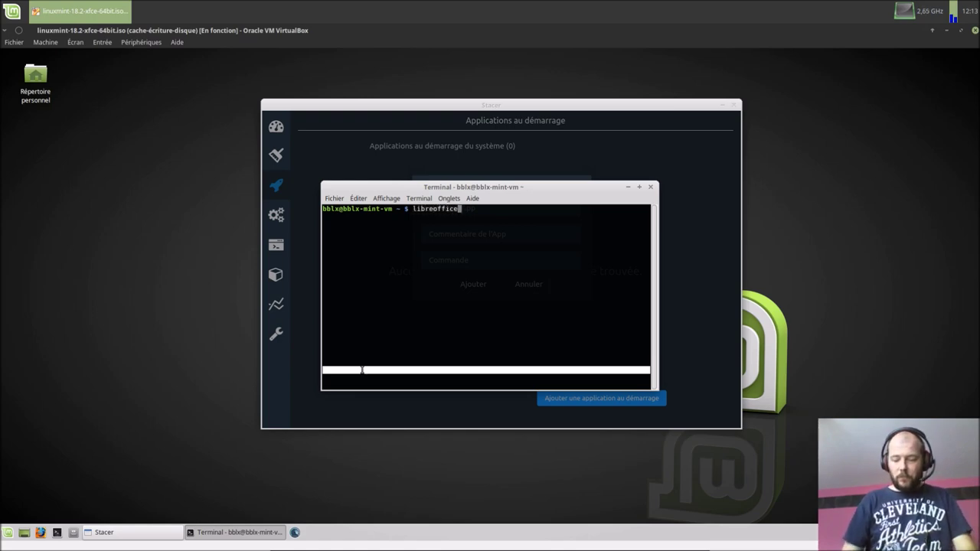
pyautogui.write('-writer')
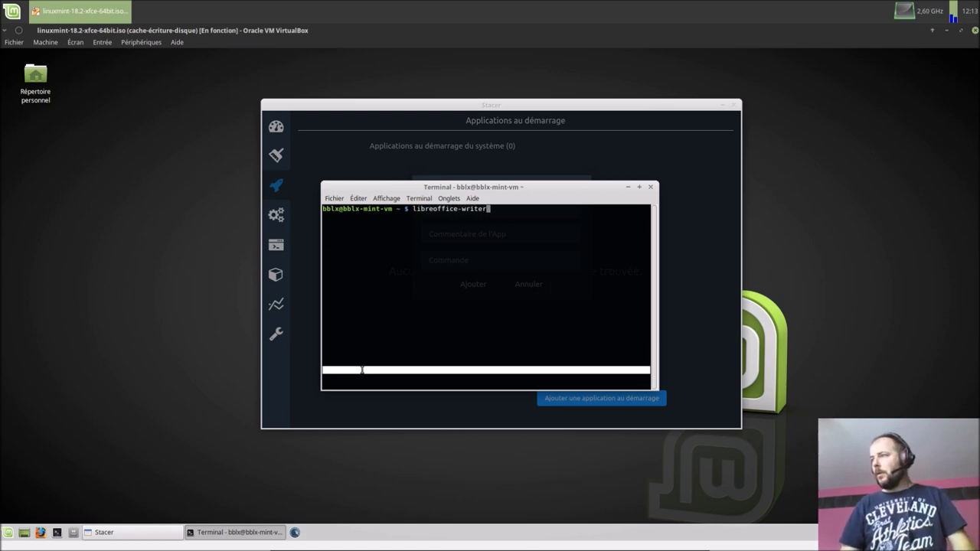
pyautogui.press('Return')
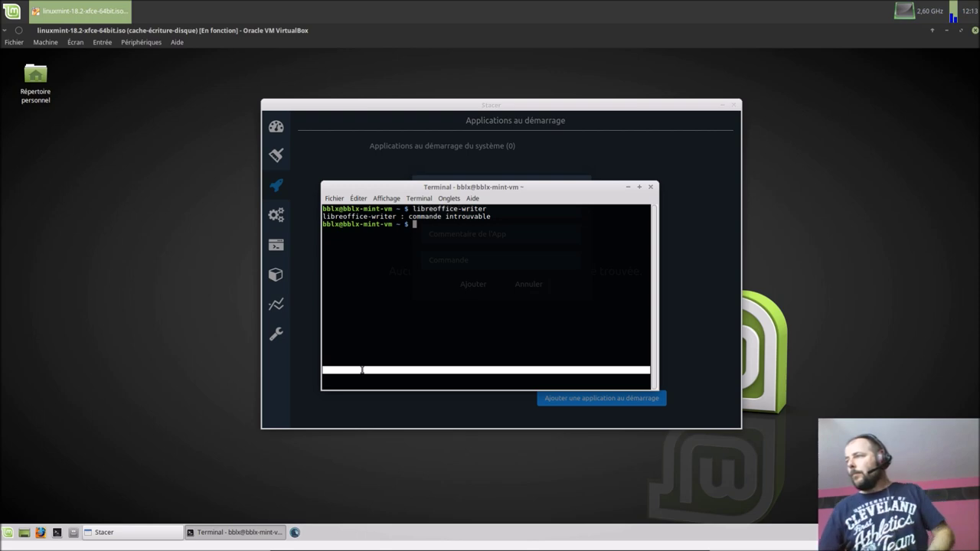
pyautogui.click(651, 188)
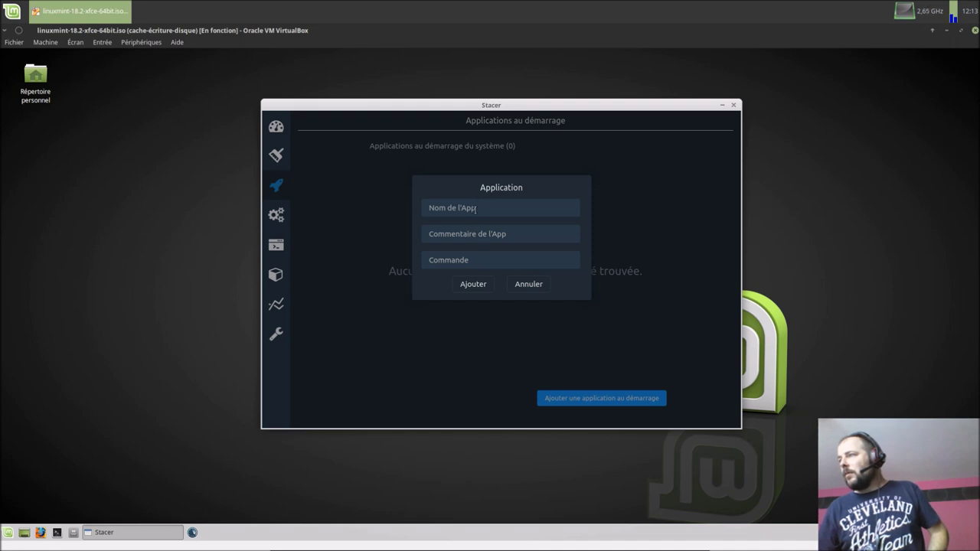
# - Test the "firefox" command in a new terminal, and close the browser and the terminal
pyautogui.click(57, 533)
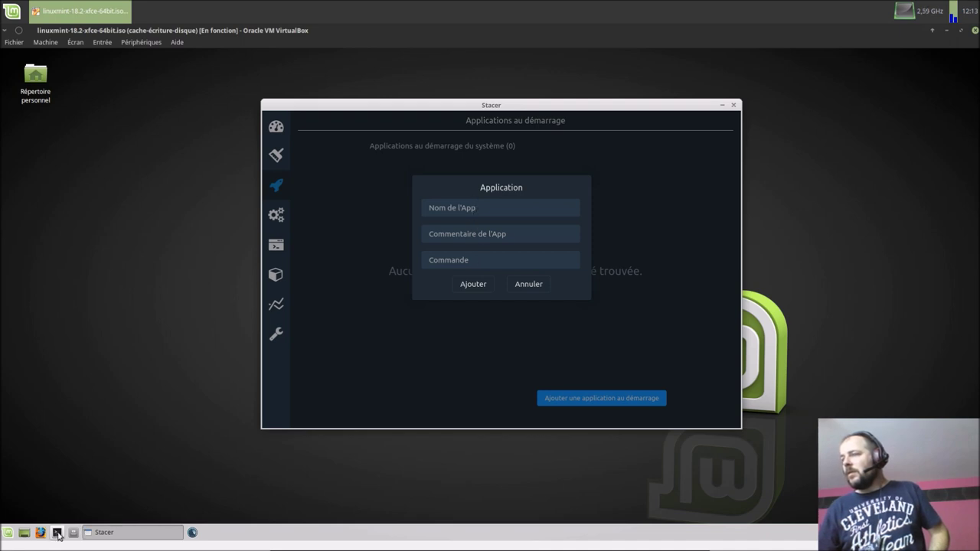
pyautogui.write('firefox')
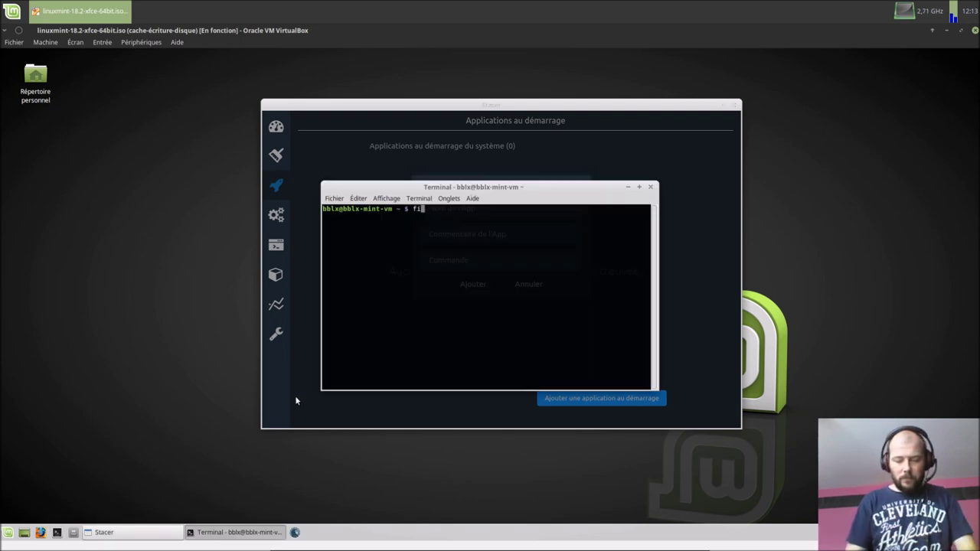
pyautogui.press('Return')
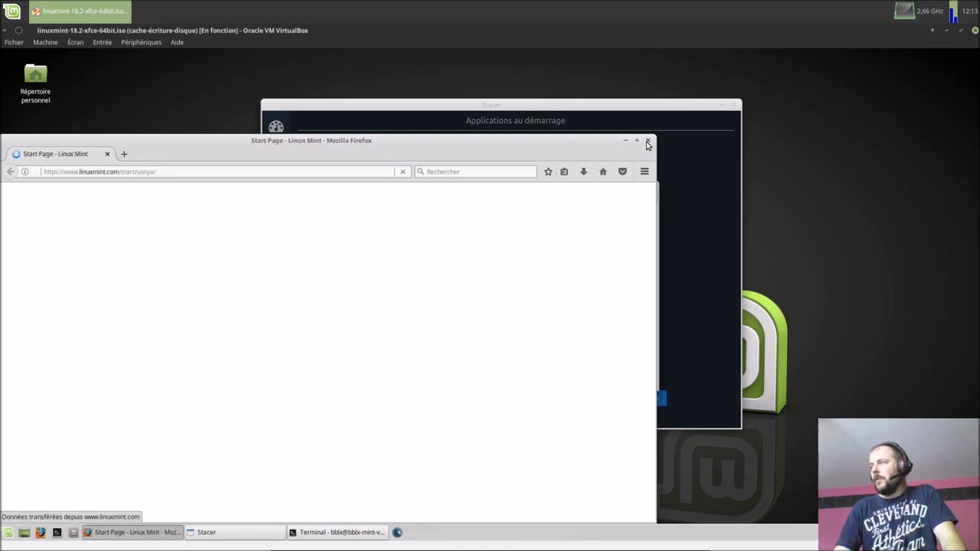
pyautogui.click(647, 142)
pyautogui.click(651, 188)
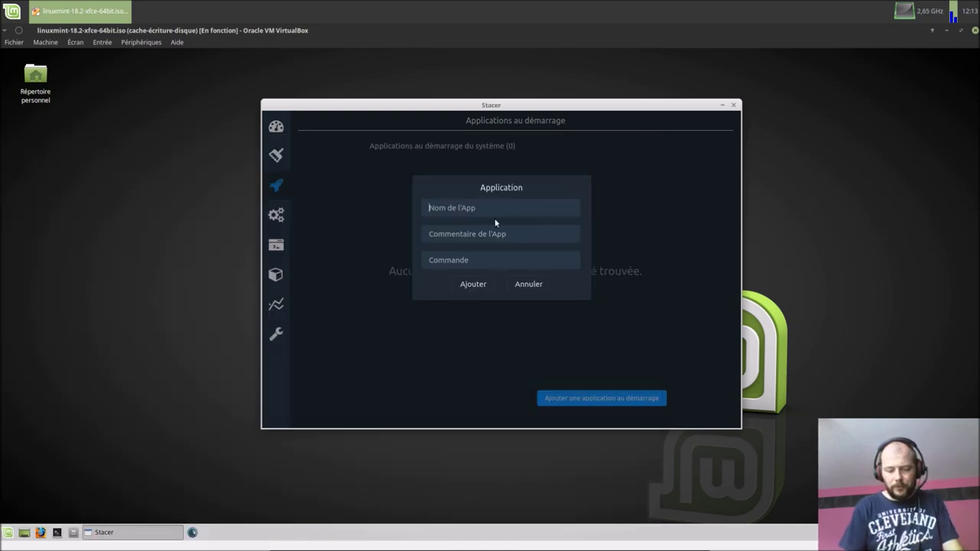
# - Add a startup application named "Browser Firefox" with the comment "Mon super navigateur" and the command "firefox"
pyautogui.write('Browse')
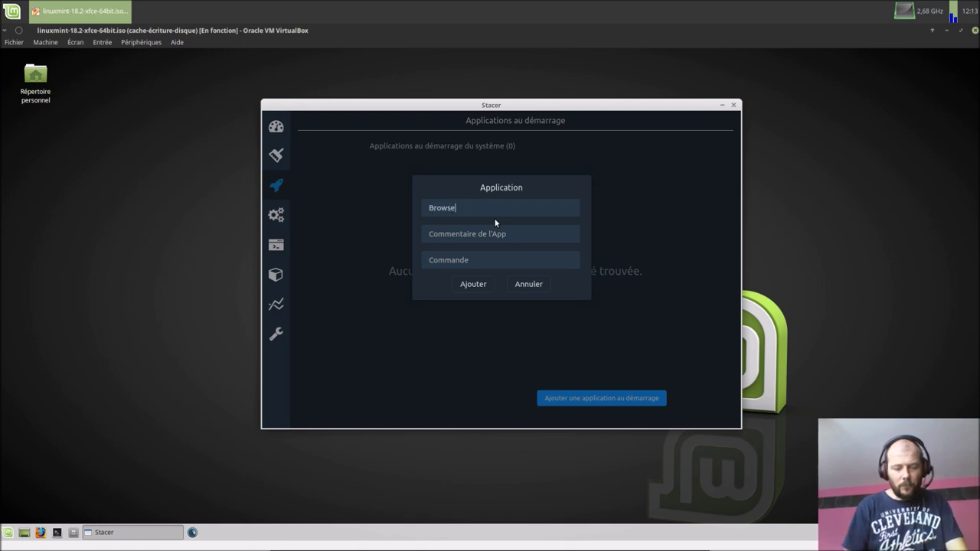
pyautogui.write('r Firefox')
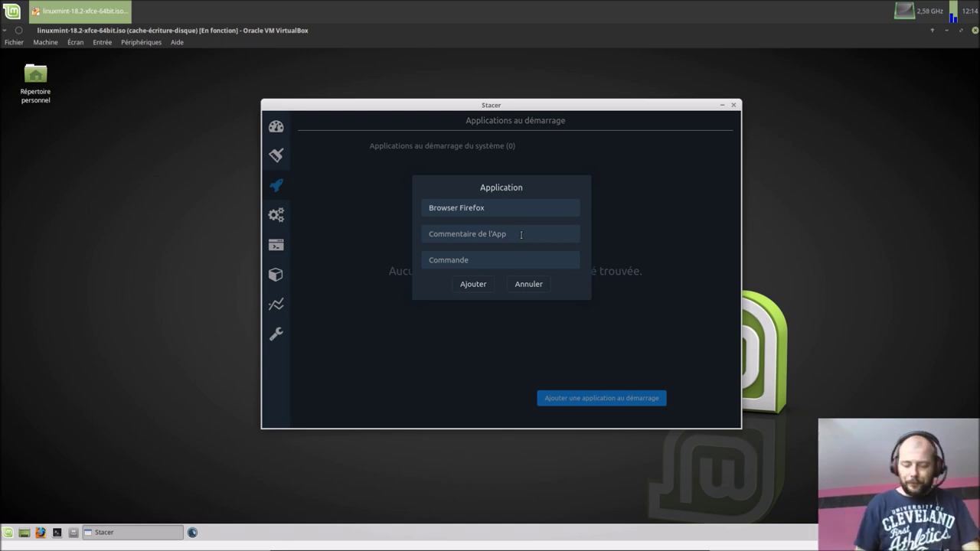
pyautogui.write('Mon ')
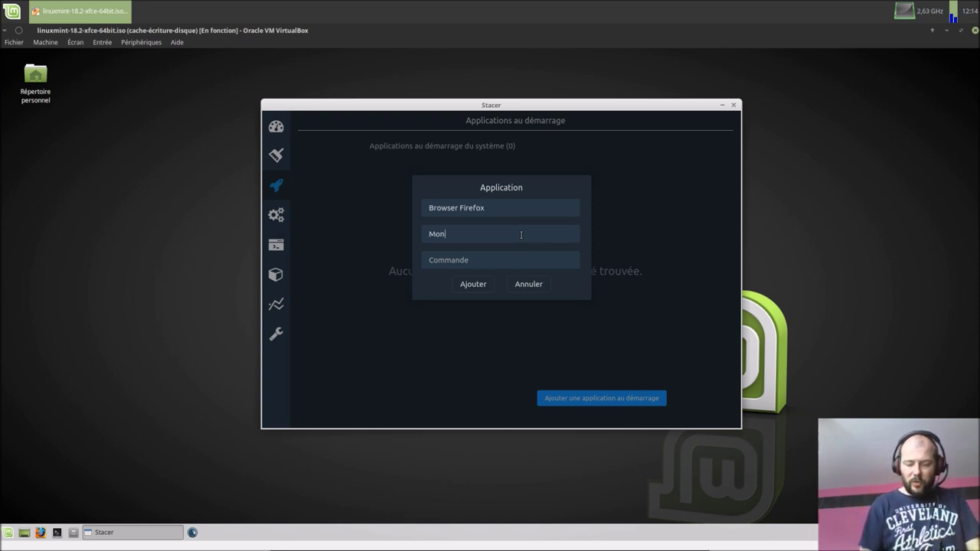
pyautogui.write('super')
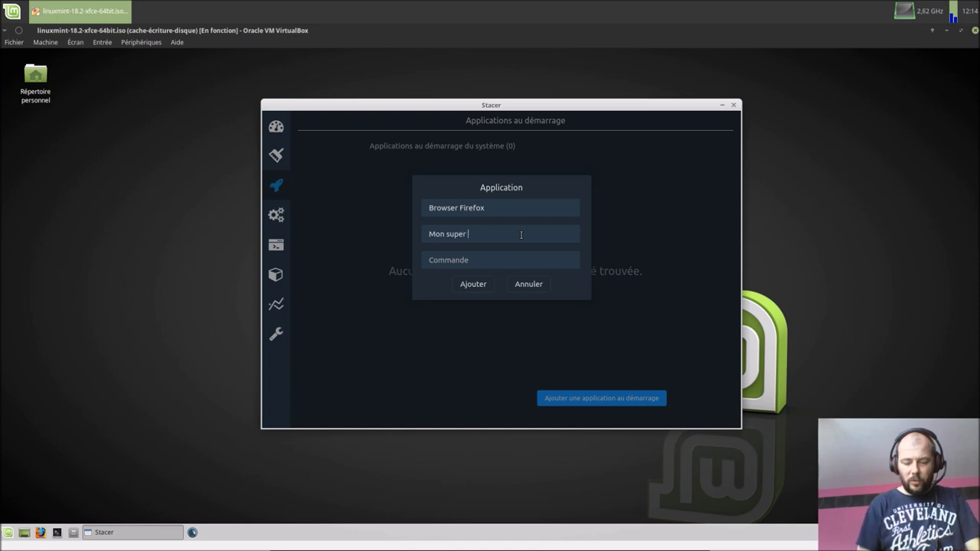
pyautogui.write(' navigateur')
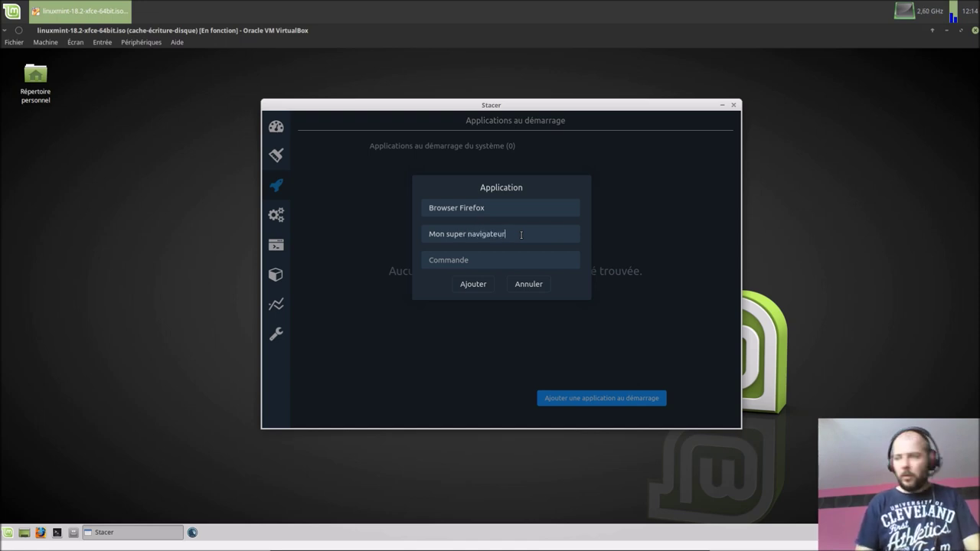
pyautogui.click(567, 256)
pyautogui.write('firefox')
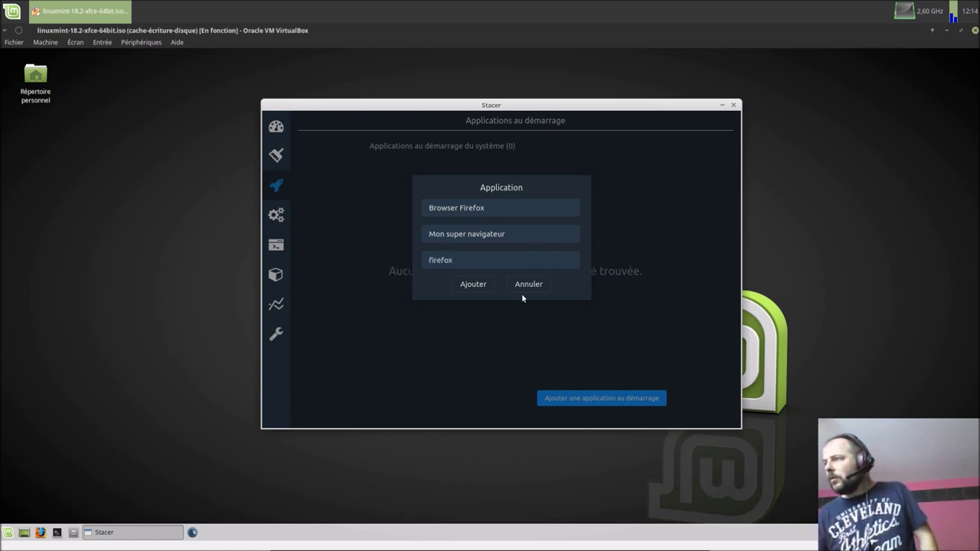
pyautogui.click(472, 284)
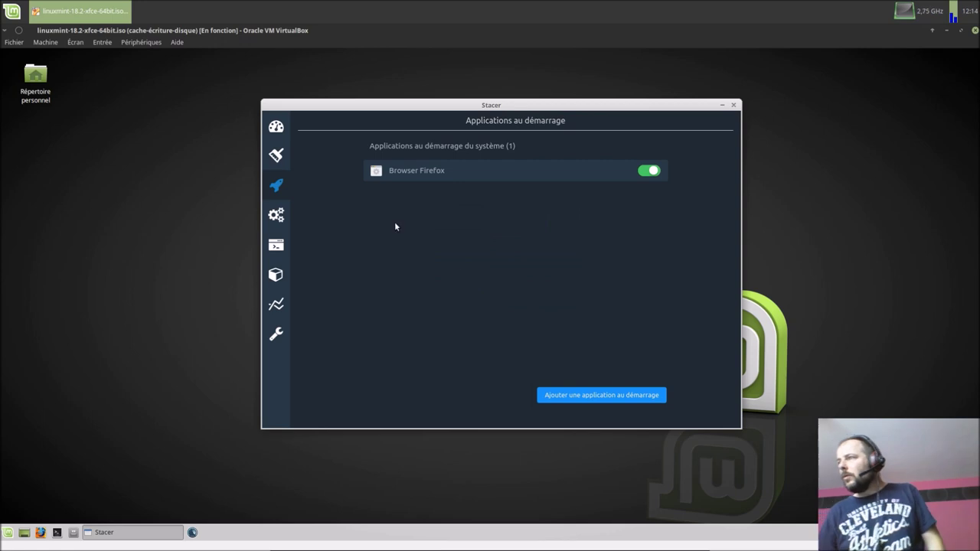
# - Close Stacer, log out of the desktop session, and log back in by entering the account password
pyautogui.click(735, 106)
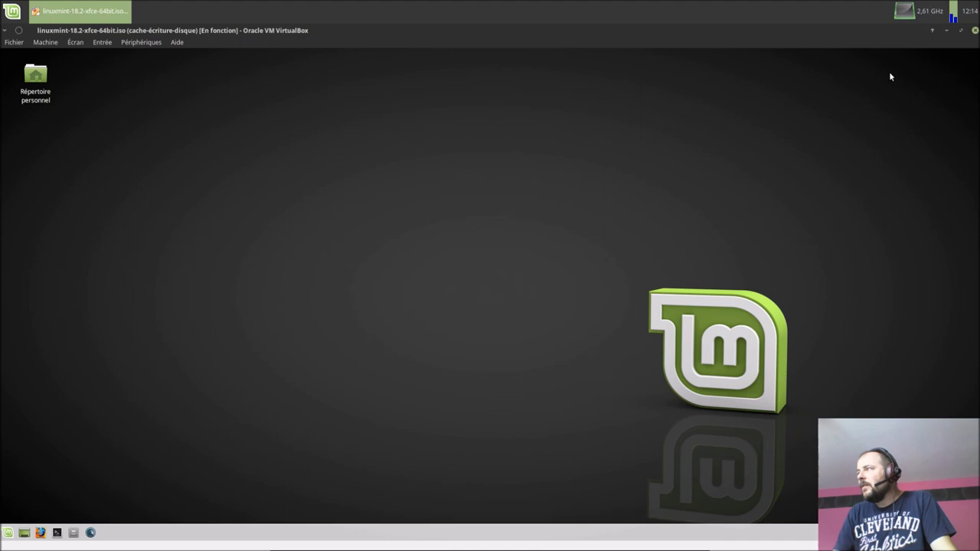
pyautogui.click(8, 532)
pyautogui.click(191, 280)
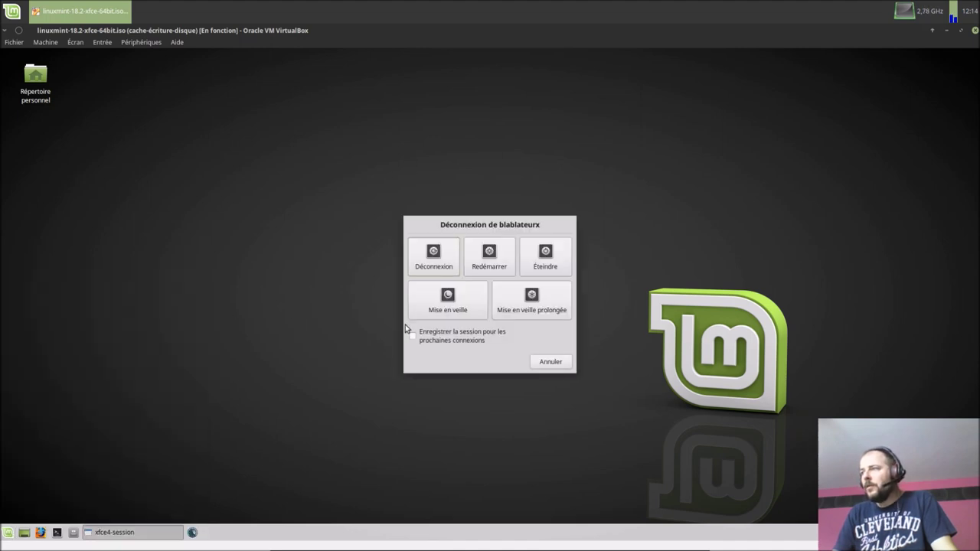
pyautogui.click(422, 258)
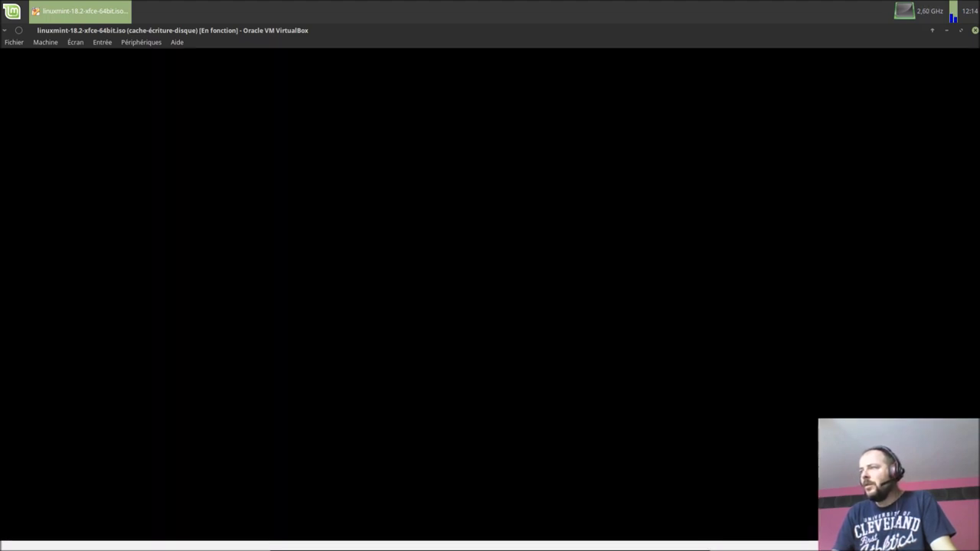
pyautogui.write('***')
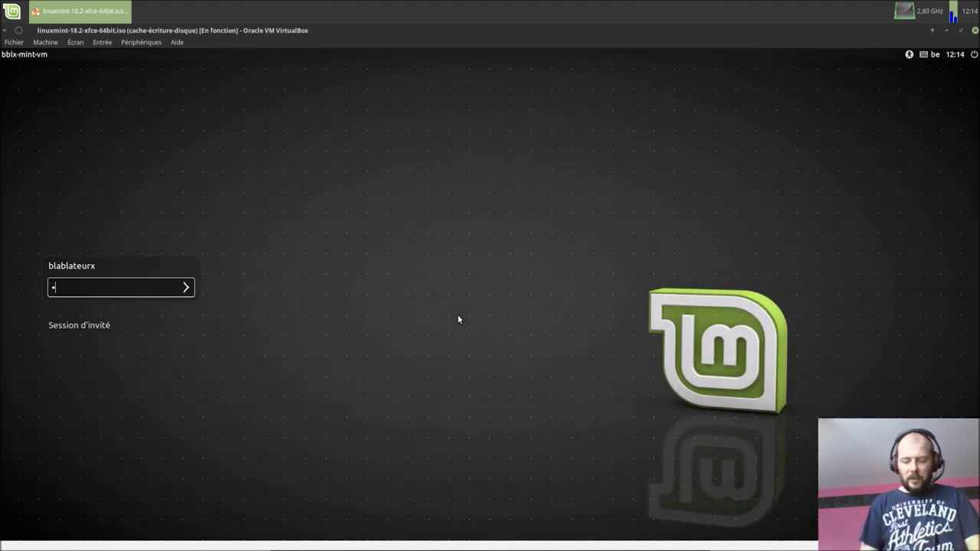
pyautogui.write('***')
pyautogui.press('Return')
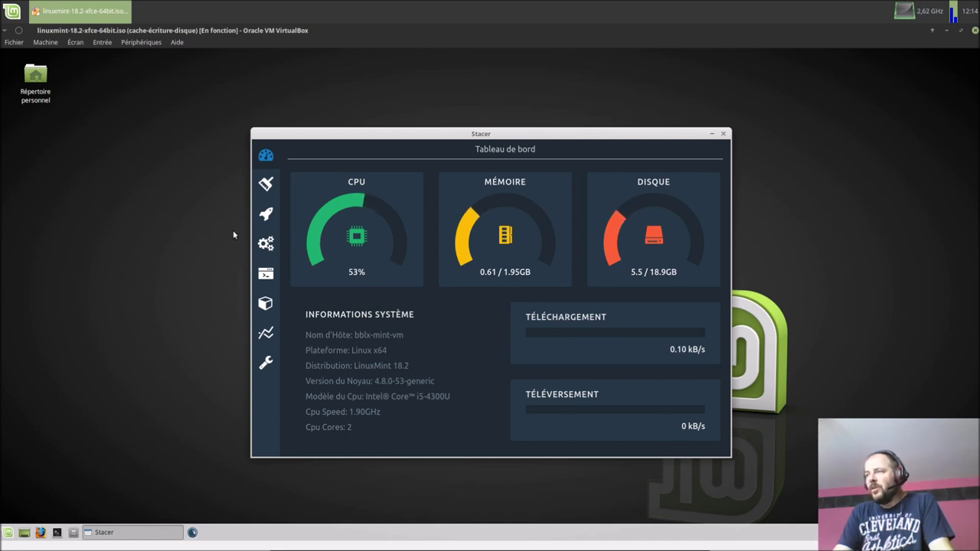
# - Review Stacer's system cleaner, startup applications, services, processes, uninstaller, resources and application options pages, returning to the dashboard
pyautogui.click(261, 193)
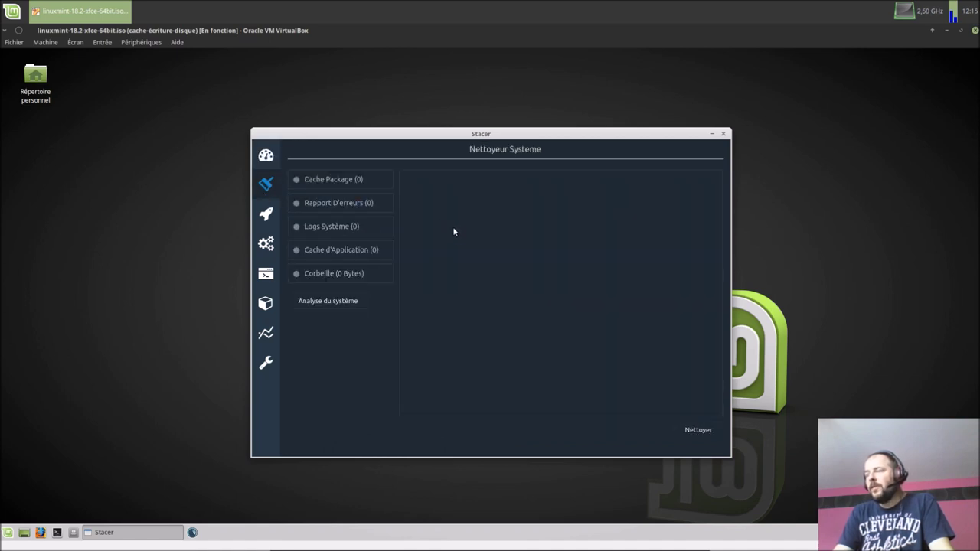
pyautogui.click(268, 215)
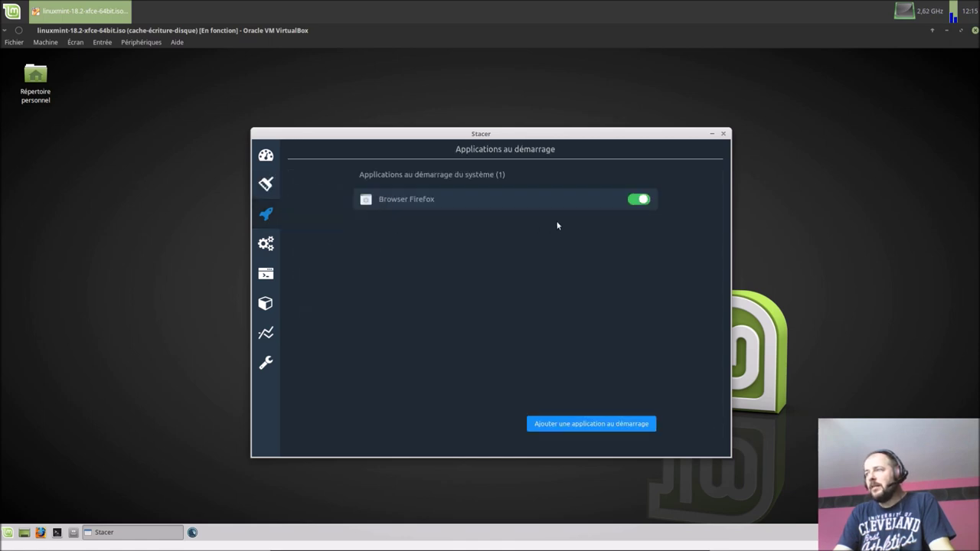
pyautogui.click(275, 246)
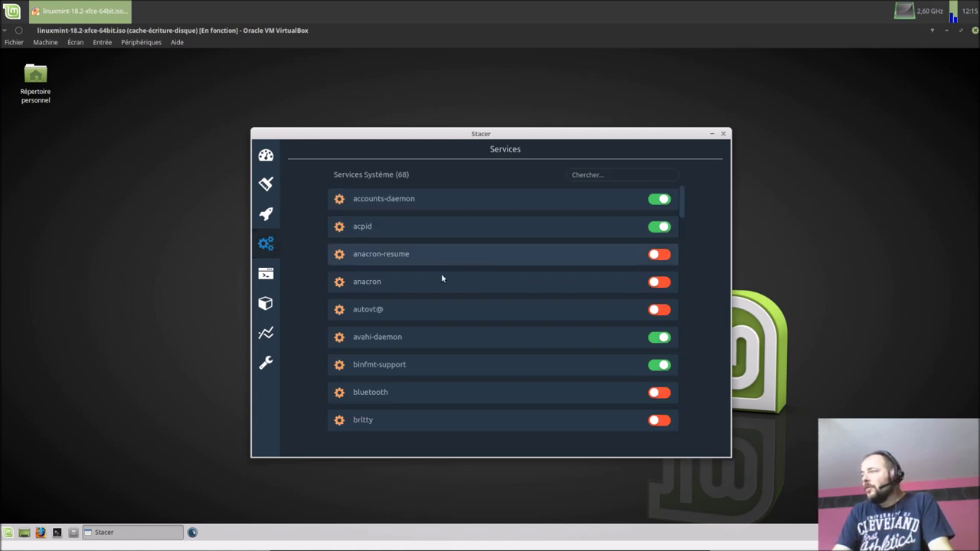
pyautogui.click(269, 274)
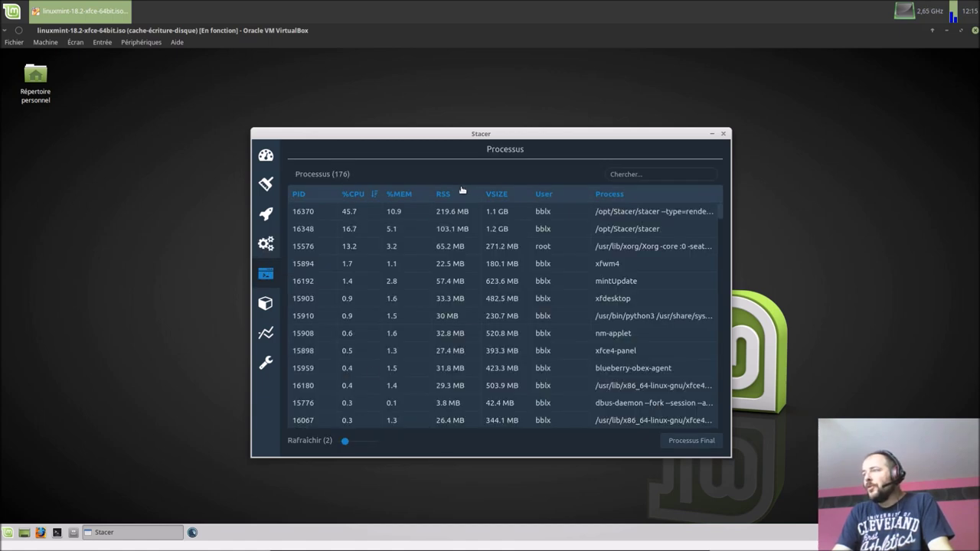
pyautogui.click(266, 303)
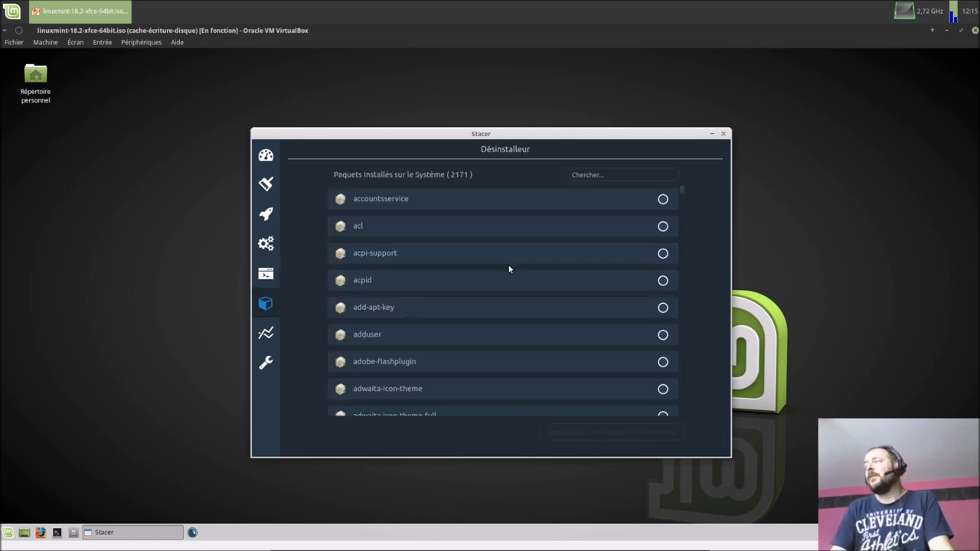
pyautogui.click(265, 335)
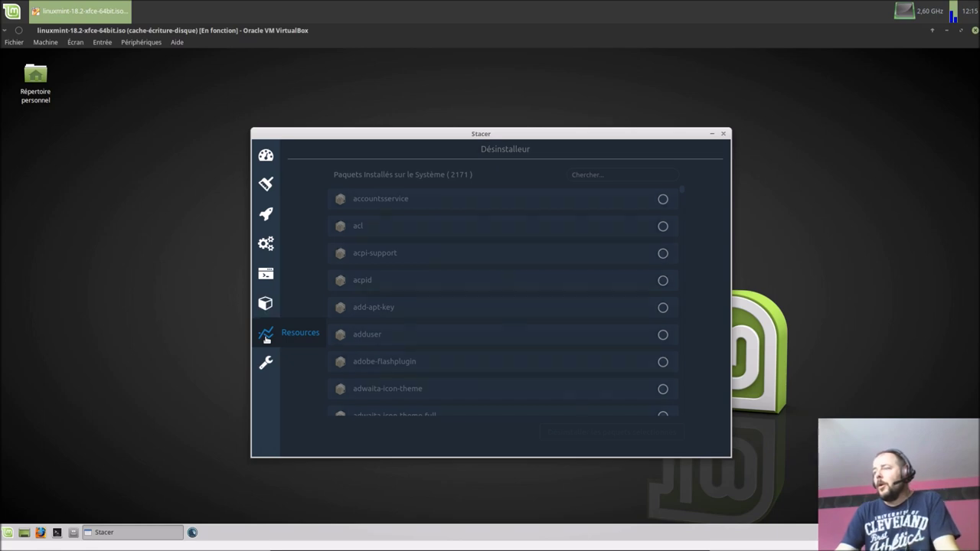
pyautogui.click(265, 156)
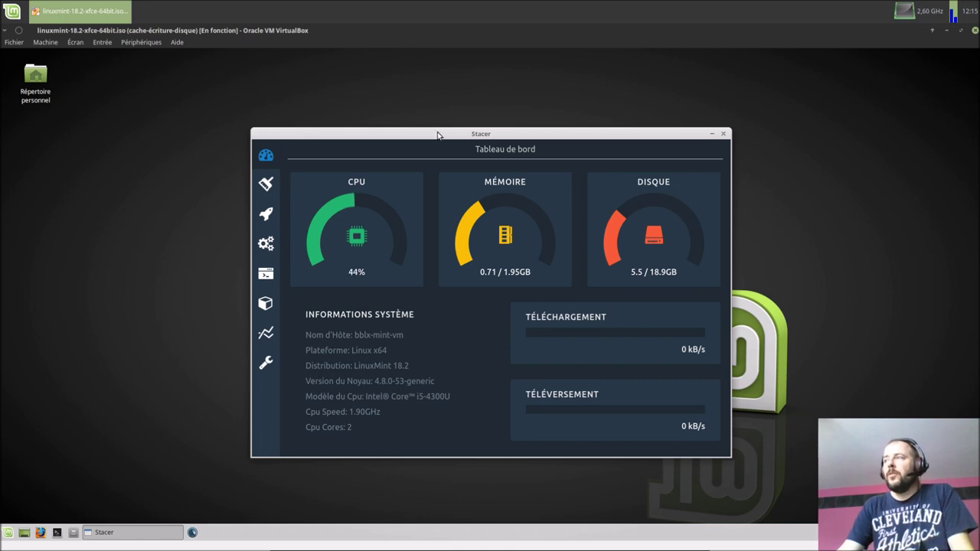
pyautogui.click(266, 363)
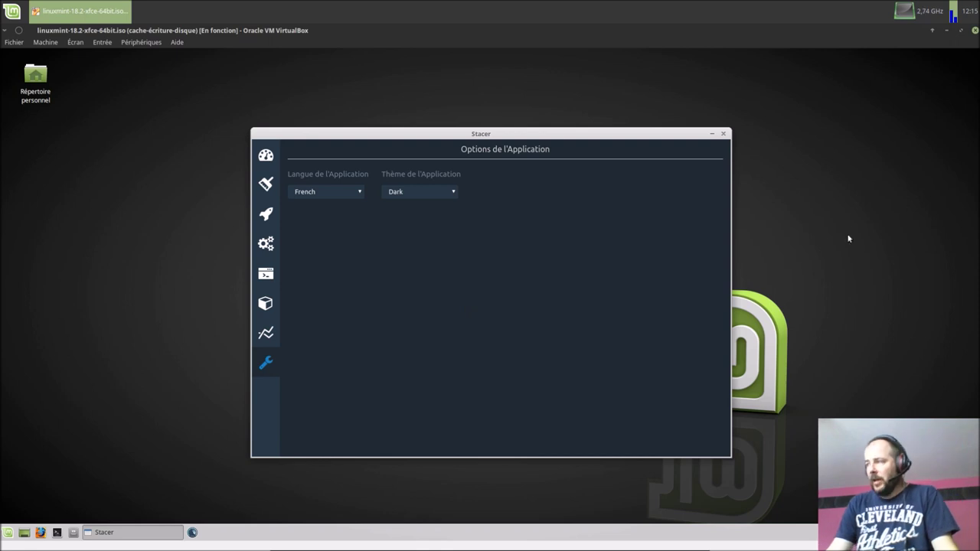
pyautogui.click(266, 155)
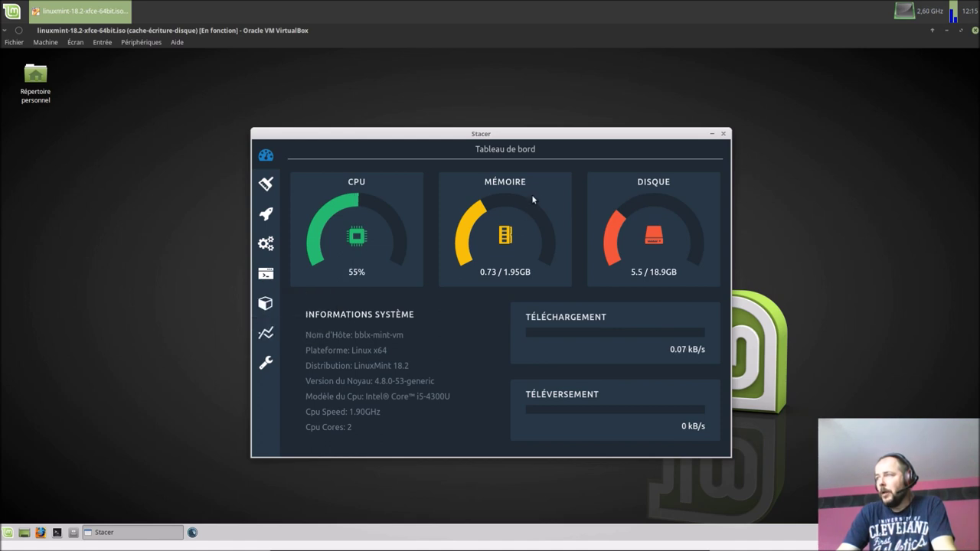
pyautogui.moveTo(530, 137); pyautogui.dragTo(436, 115)
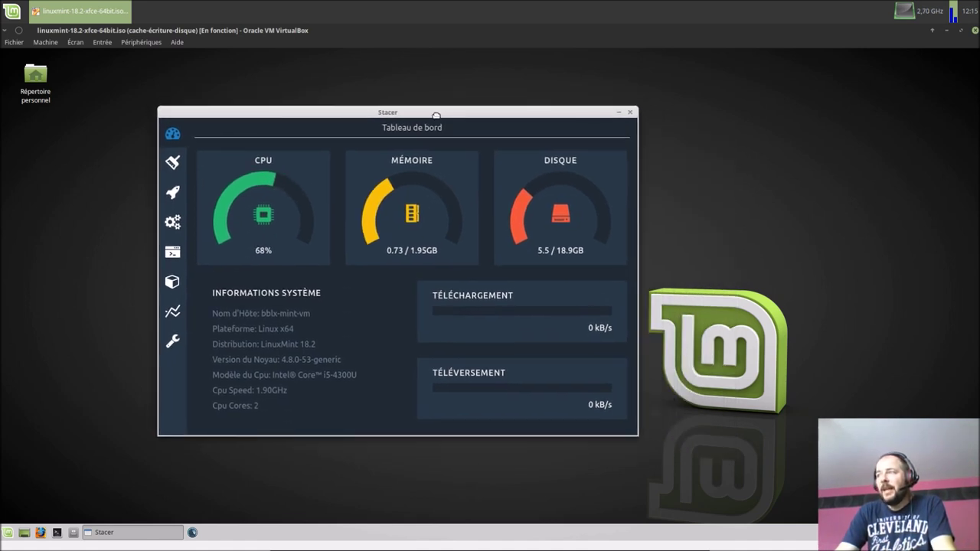